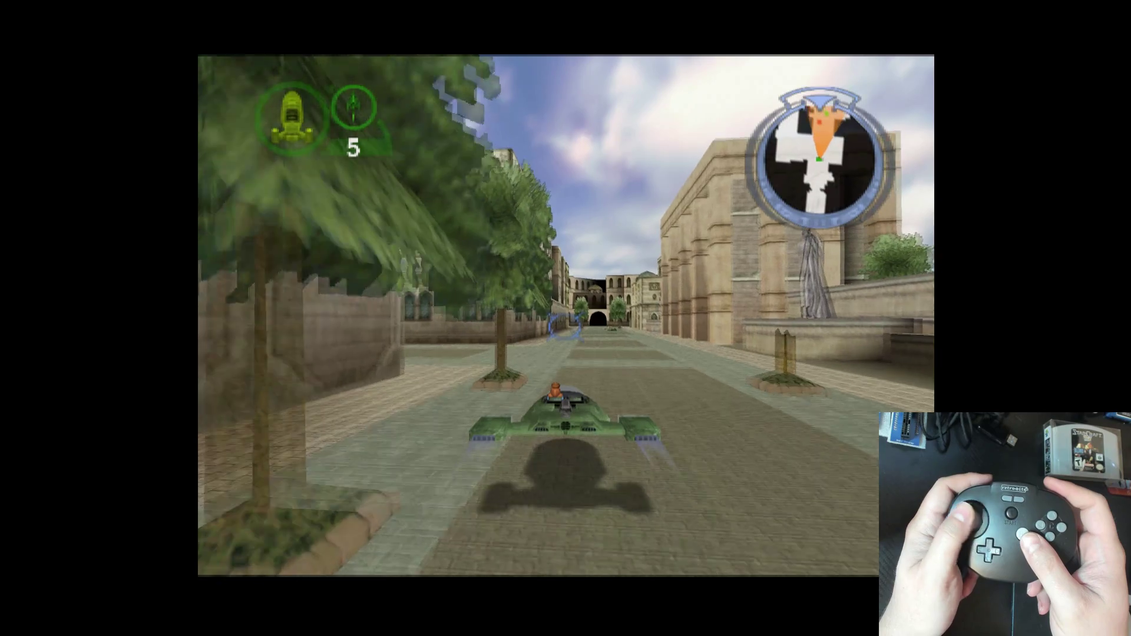
- Open the main menu, view the content-loading locations, and return to the main menu
key(F1)
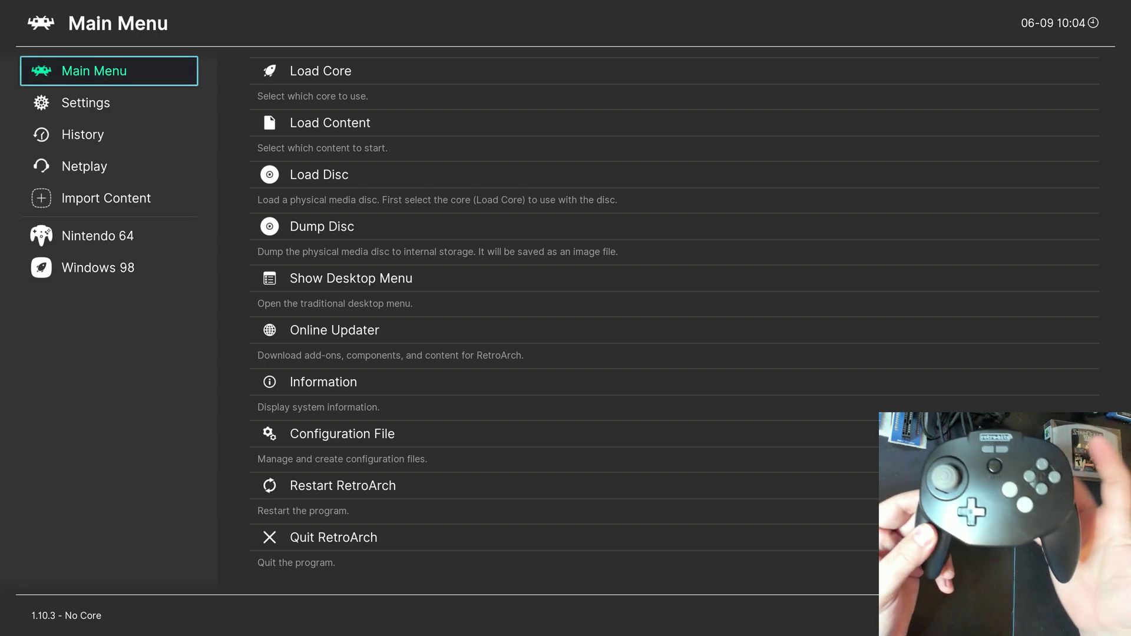
key(Right)
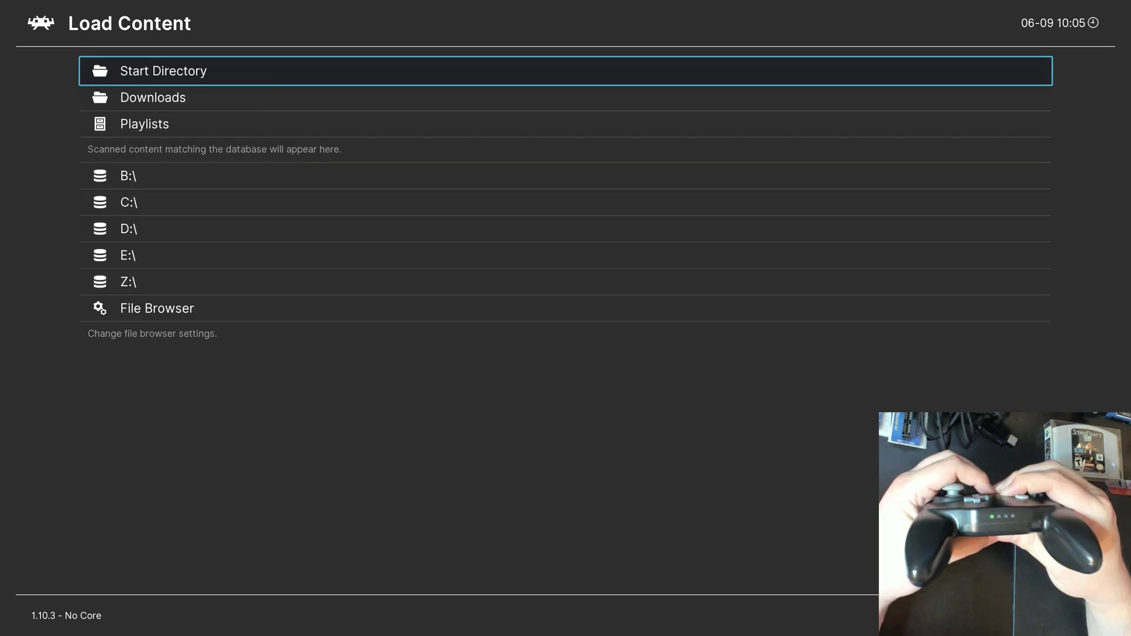
key(BackSpace)
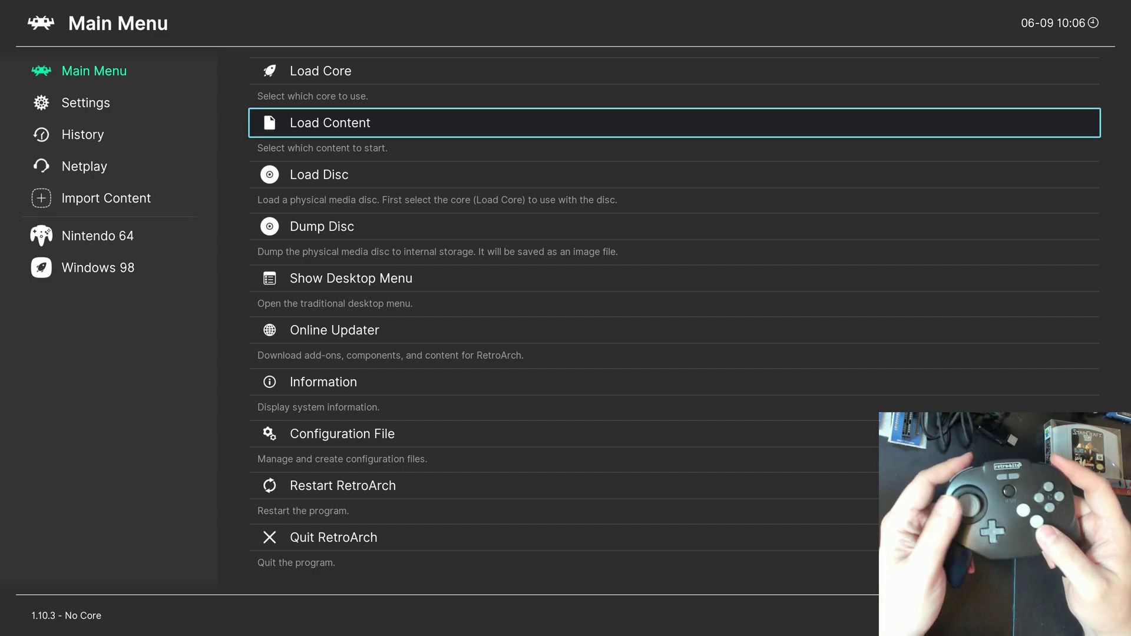
key(Down)
key(Down)
key(Down)
key(Up)
key(Up)
key(Up)
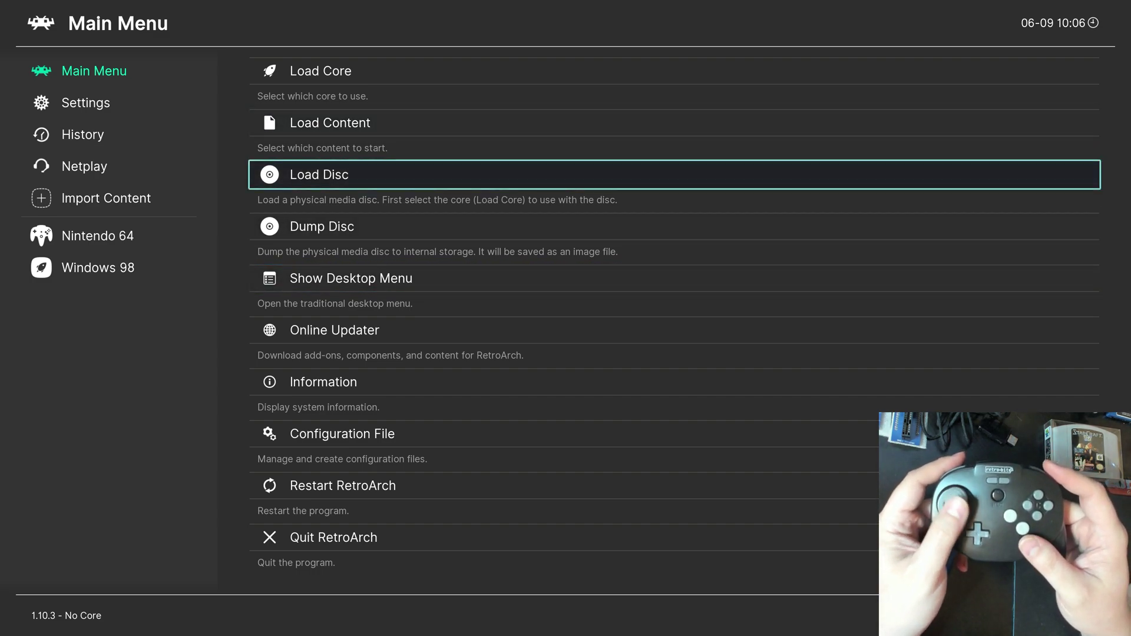
key(Down)
key(Down)
key(Up)
key(Up)
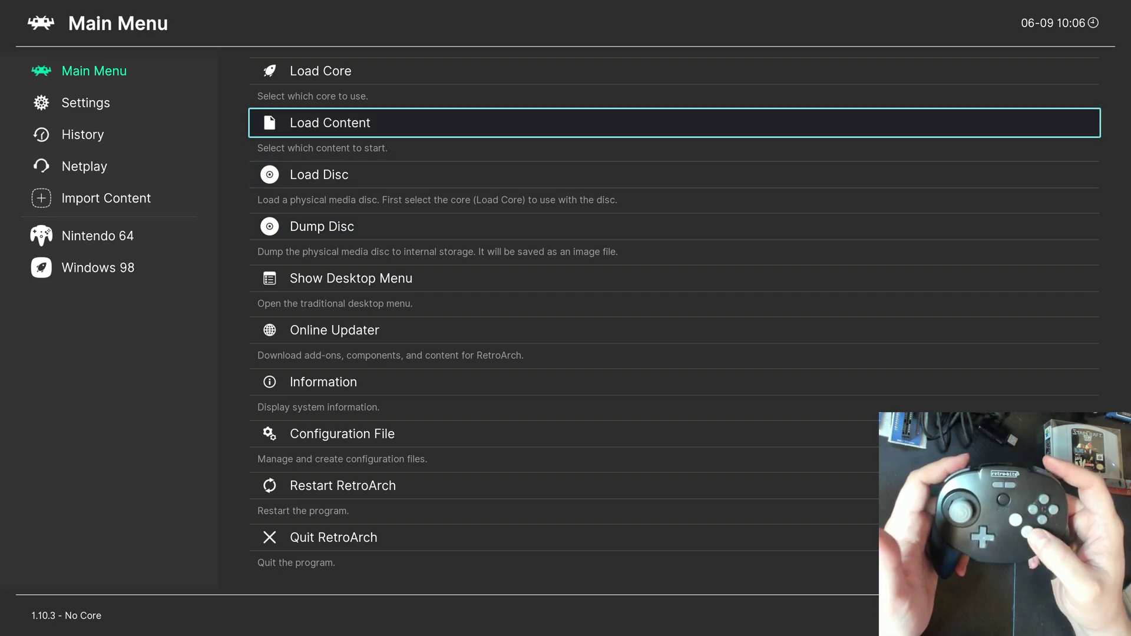
key(Return)
key(BackSpace)
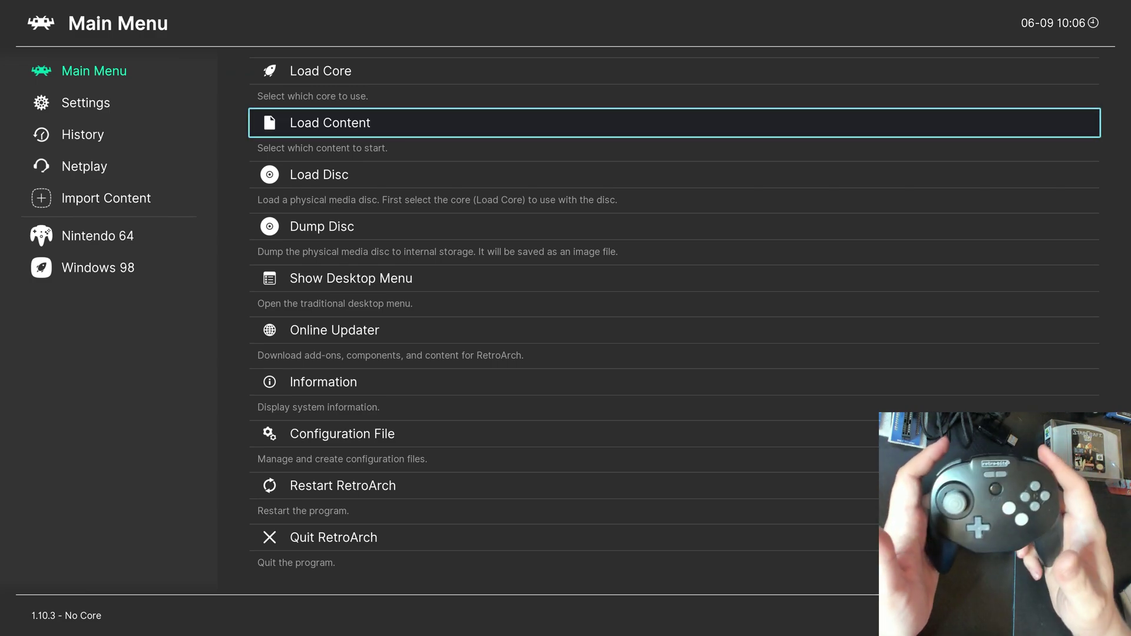
- Look through the Nintendo 64 playlist, then launch GoldenEye 007 (USA) from the play history
key(Down)
key(Left)
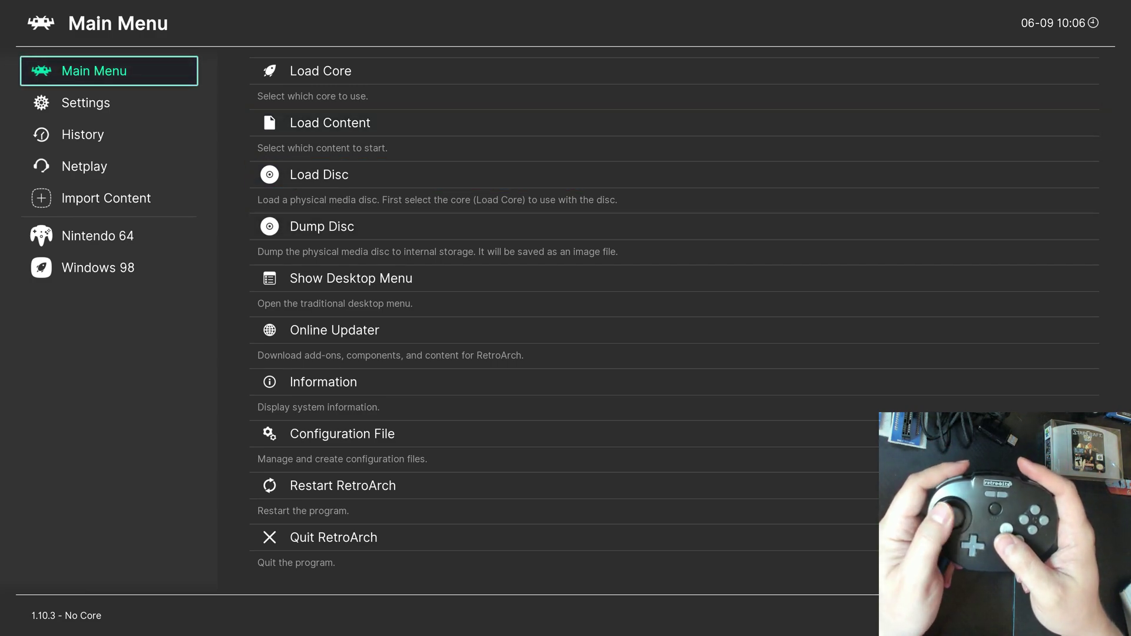
key(Down)
key(Down)
key(Down)
key(Down)
key(Down)
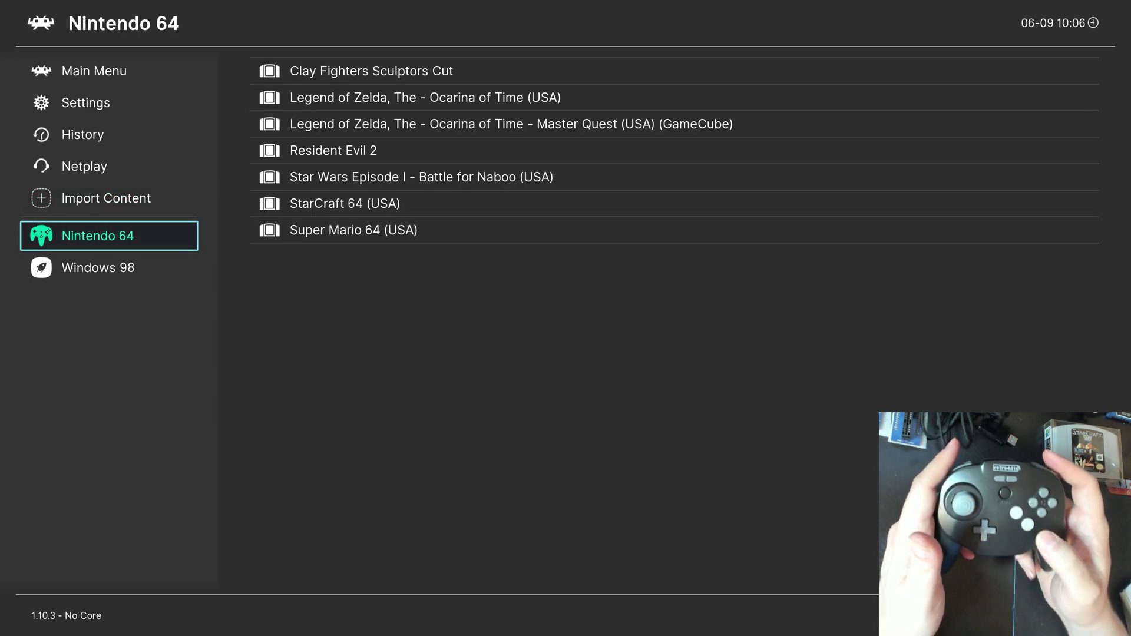
key(Up)
key(Up)
key(Up)
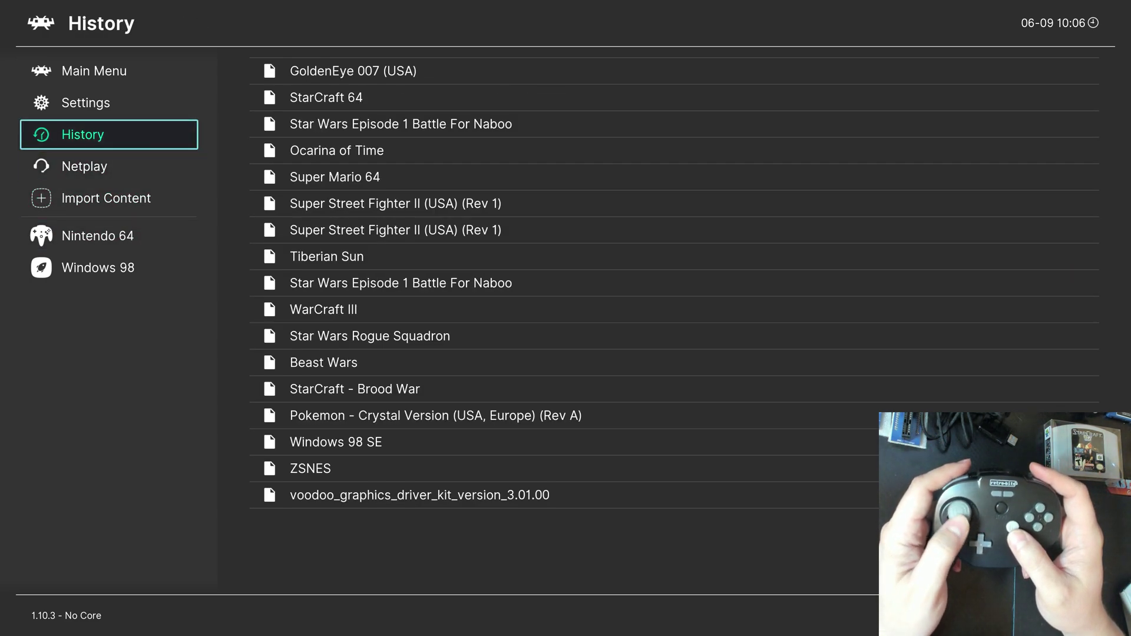
key(Right)
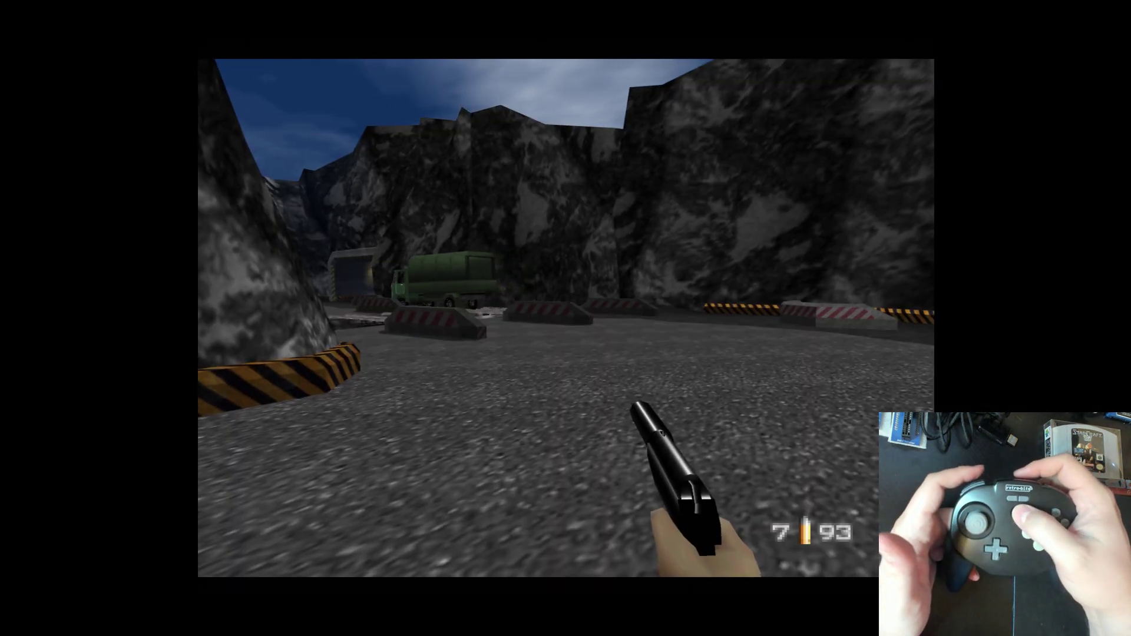
- Pause the game and open the control style page on the Q Watch
key(Return)
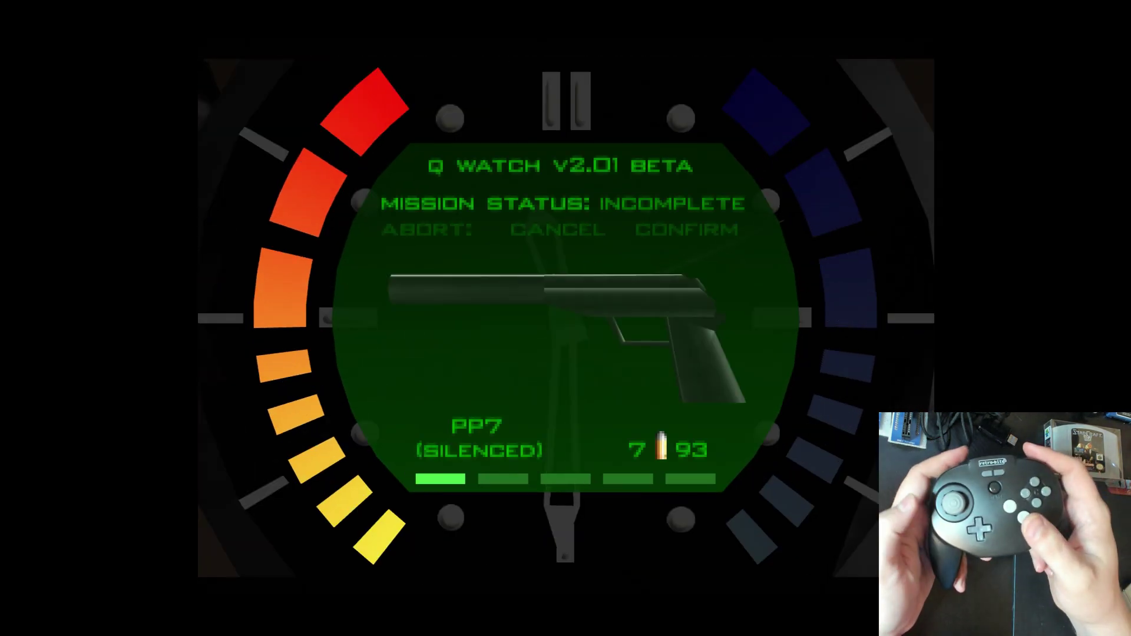
key(Right)
key(Right)
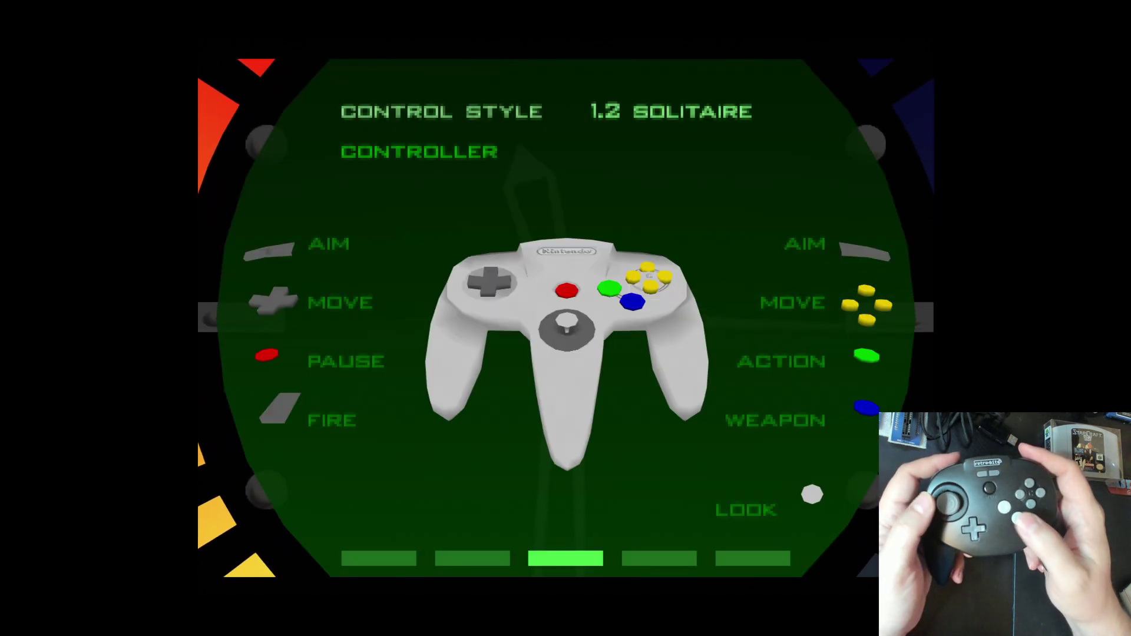
- Compare the game's control styles, leave 1.2 Solitaire selected, and resume play
key(Up)
key(Left)
key(Right)
key(Right)
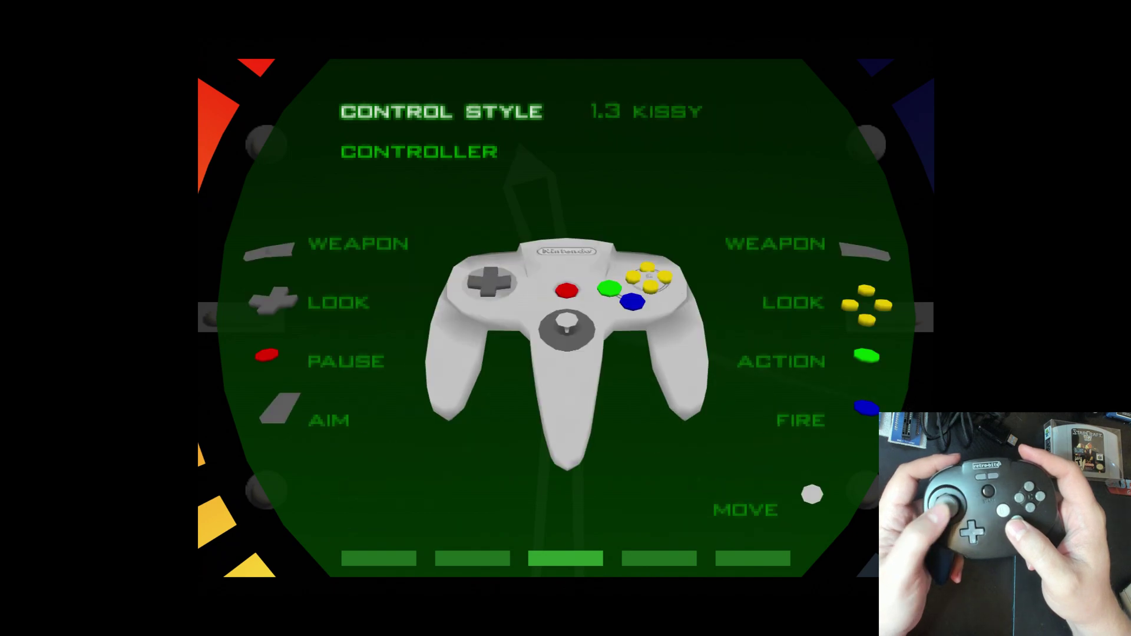
key(Left)
key(Left)
key(Right)
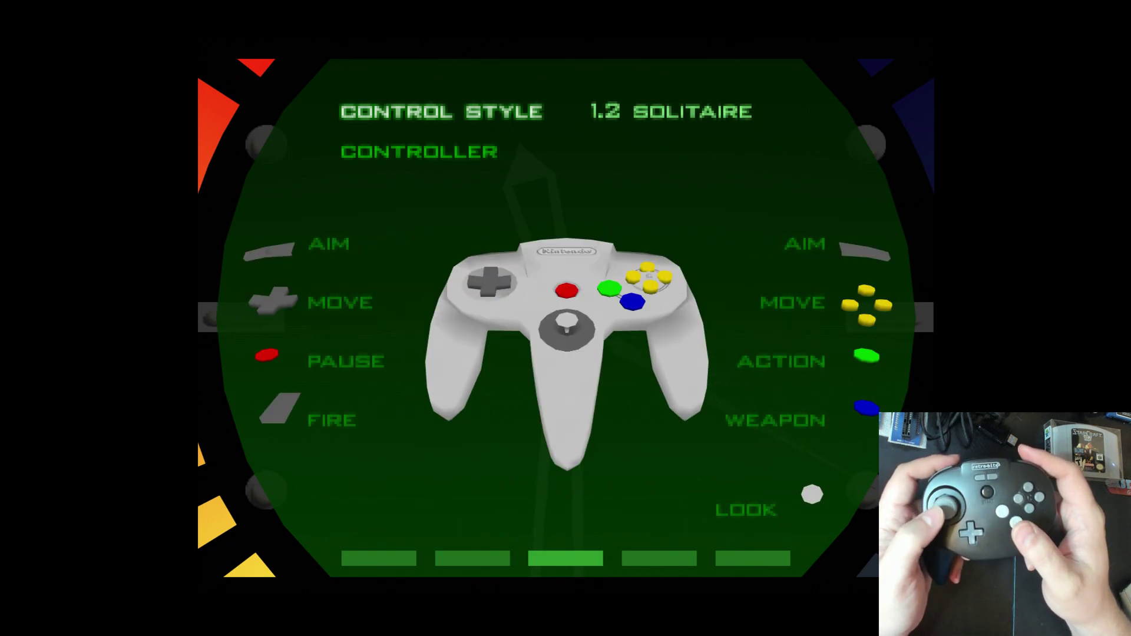
key(Left)
key(Right)
key(Down)
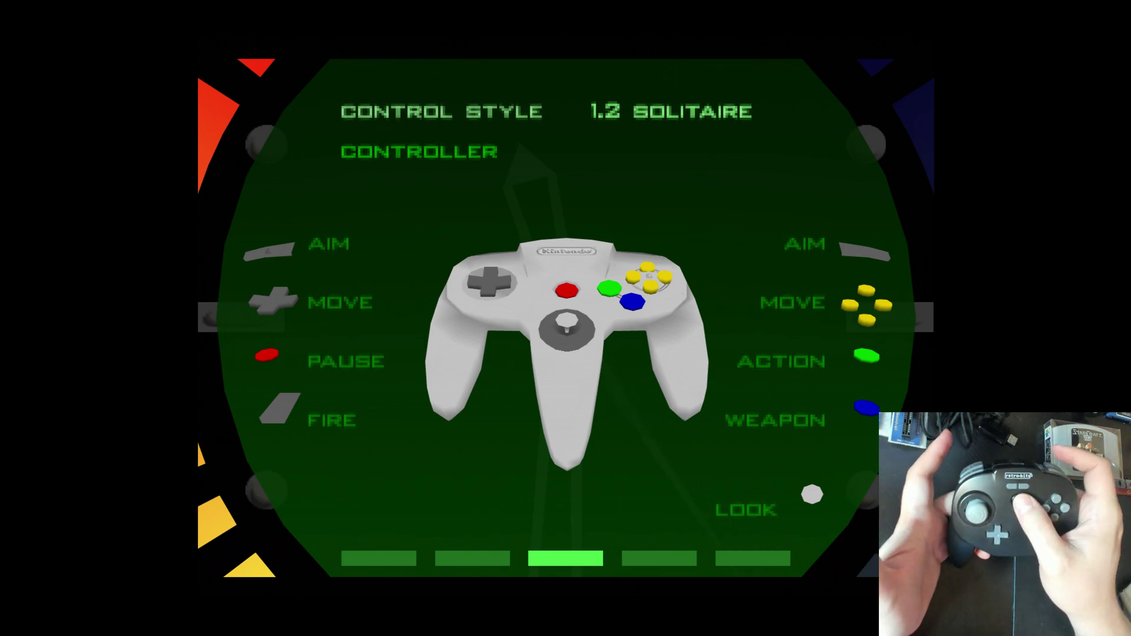
key(Return)
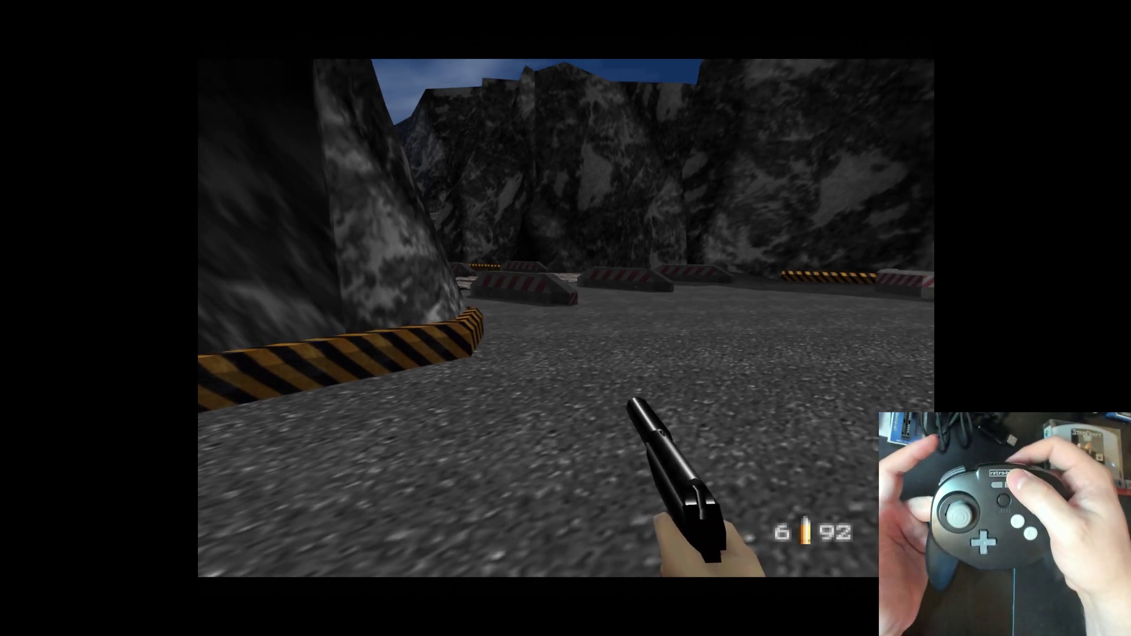
key(F1)
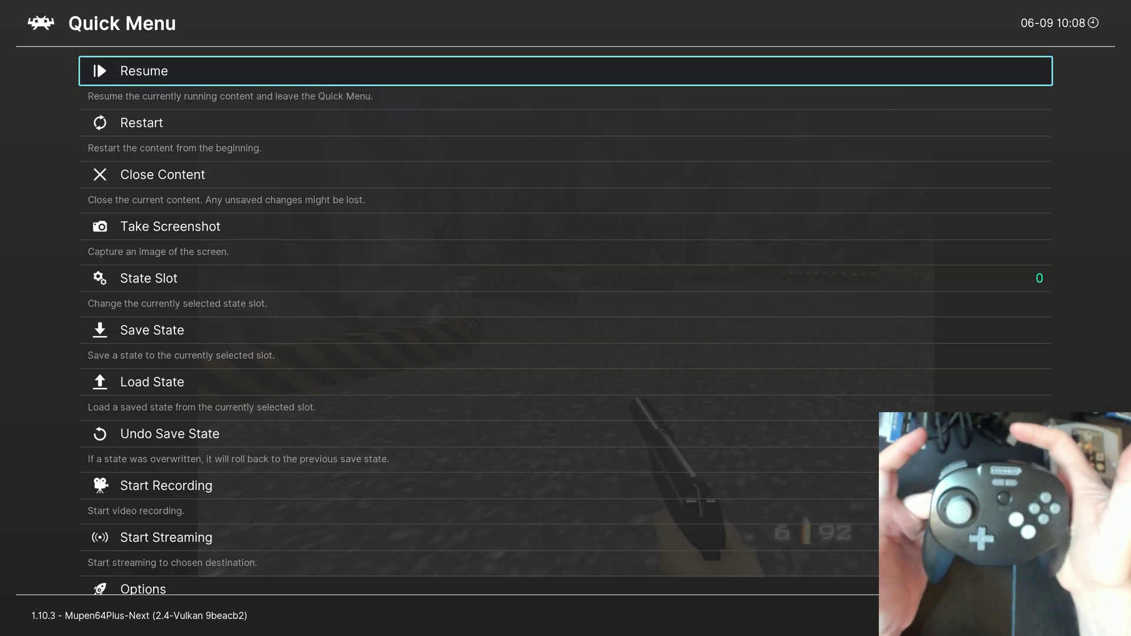
key(F1)
key(F1)
key(F1)
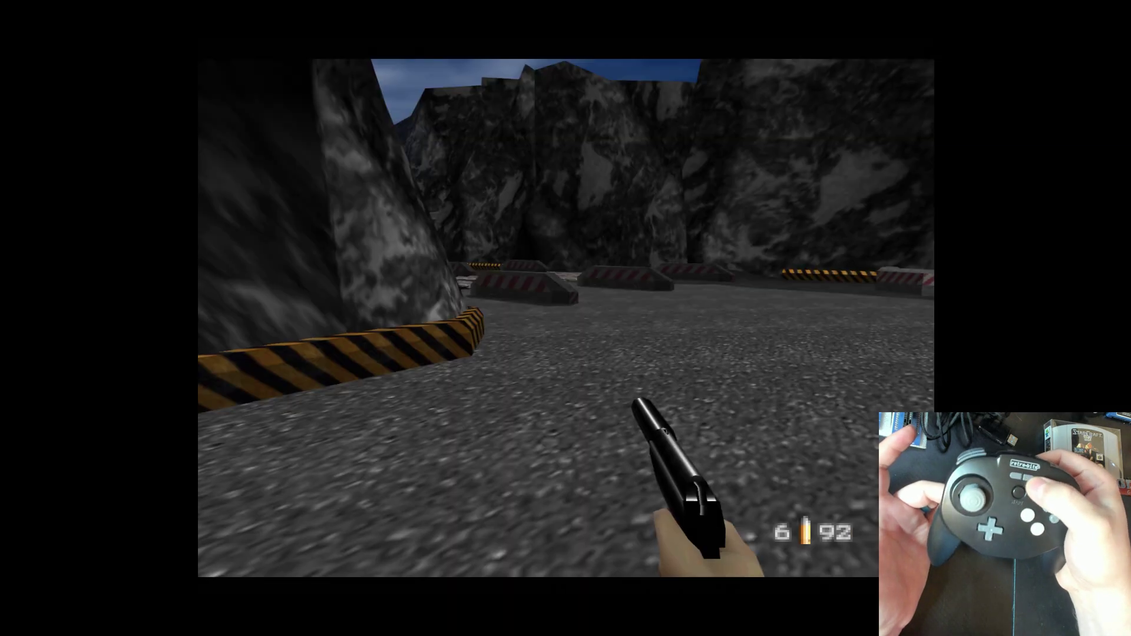
key(F1)
key(F1)
key(F1)
key(F1)
key(F1)
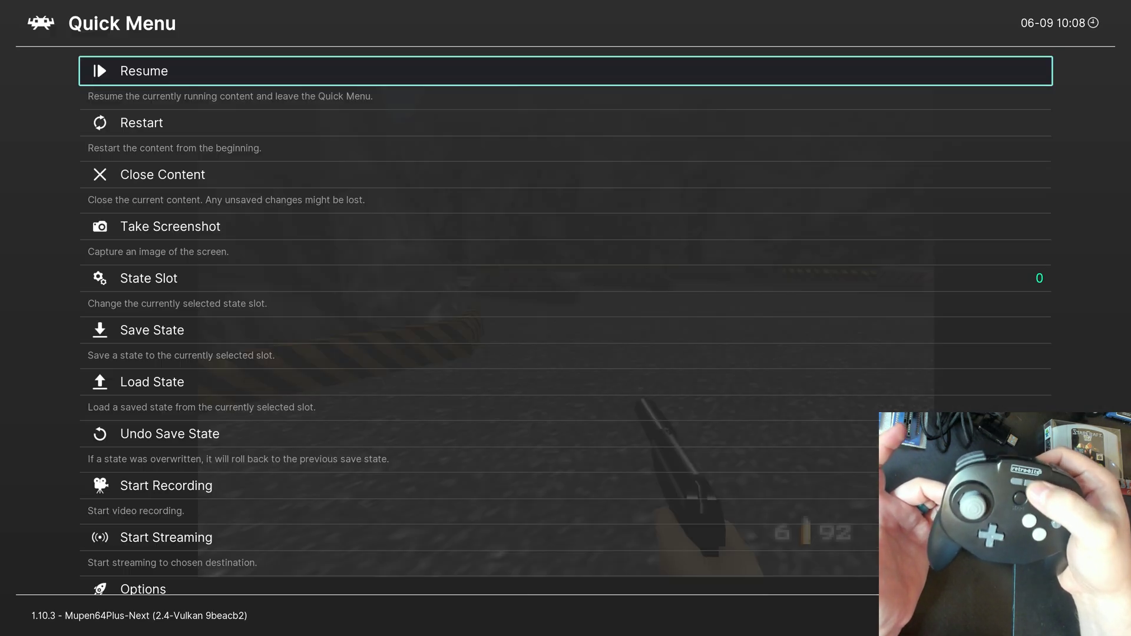
key(F1)
key(F1)
key(F1)
key(F1)
key(F1)
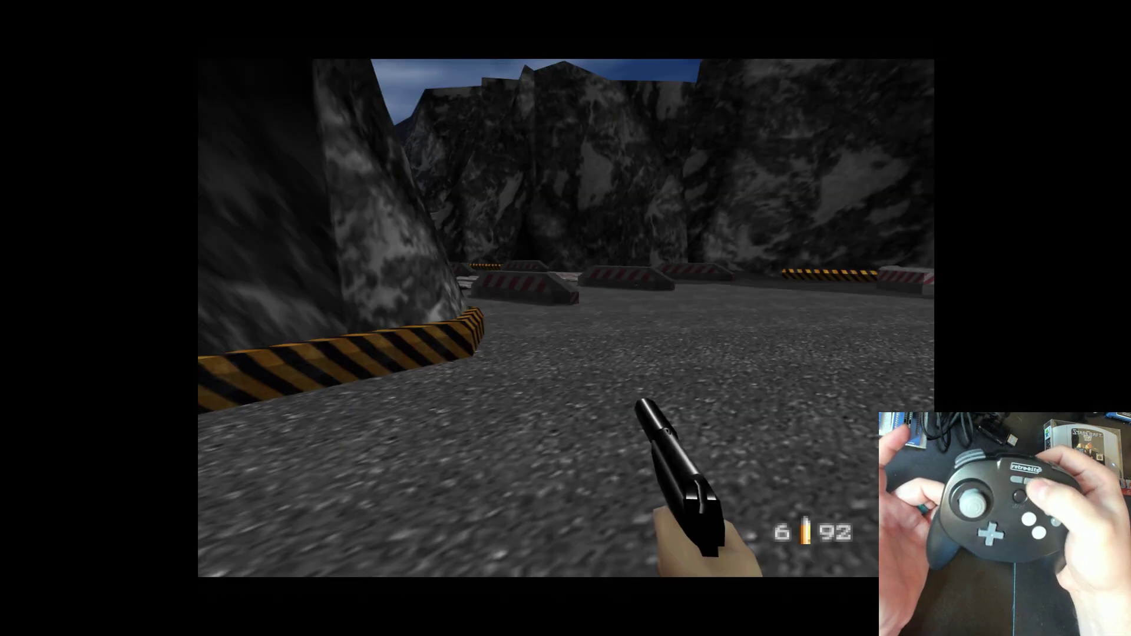
- Open the Port 1 control mappings for the running game
key(F1)
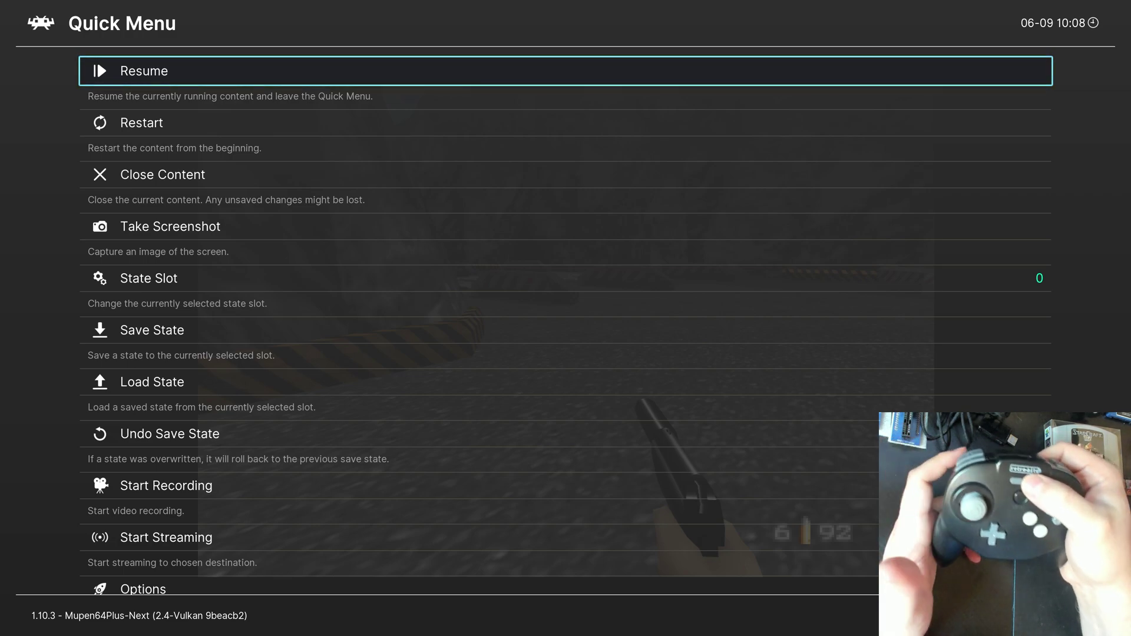
key(Down)
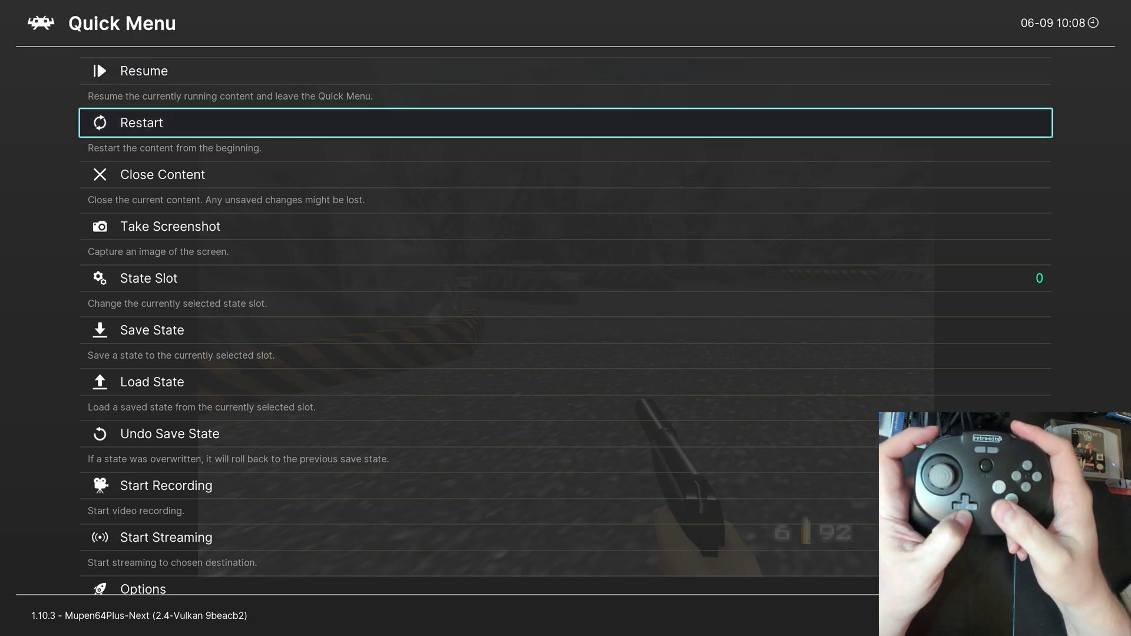
key(Down)
key(Down)
key(Down)
key(Down)
key(Down)
key(Down)
key(Down)
key(Down)
key(Down)
key(Down)
key(Down)
key(Down)
key(Down)
key(Down)
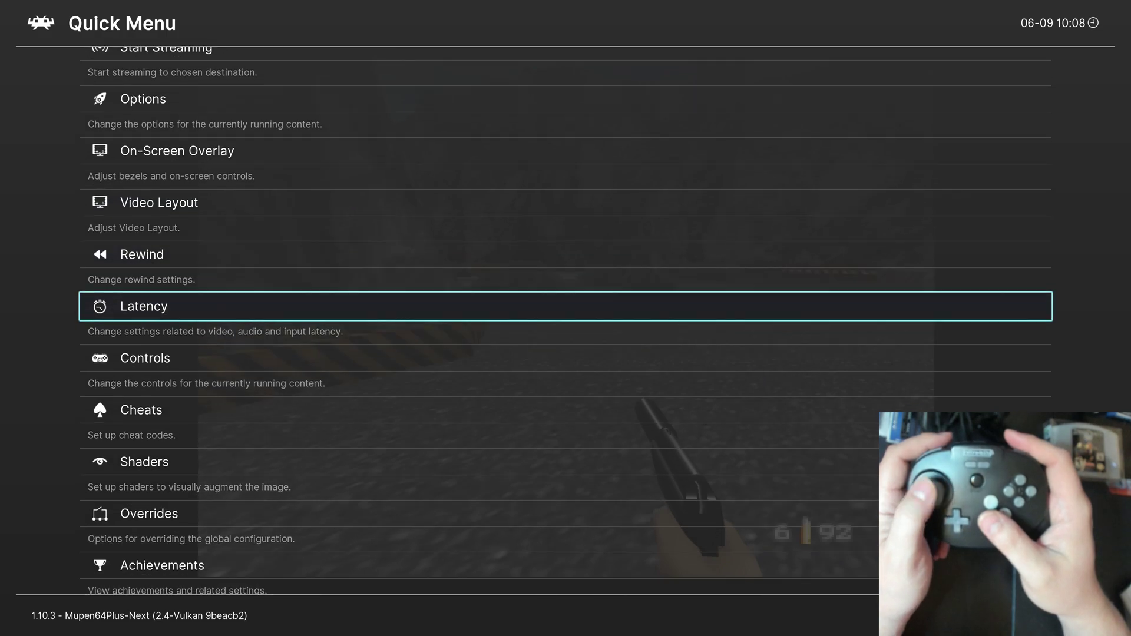
key(Return)
key(Down)
key(Down)
key(Return)
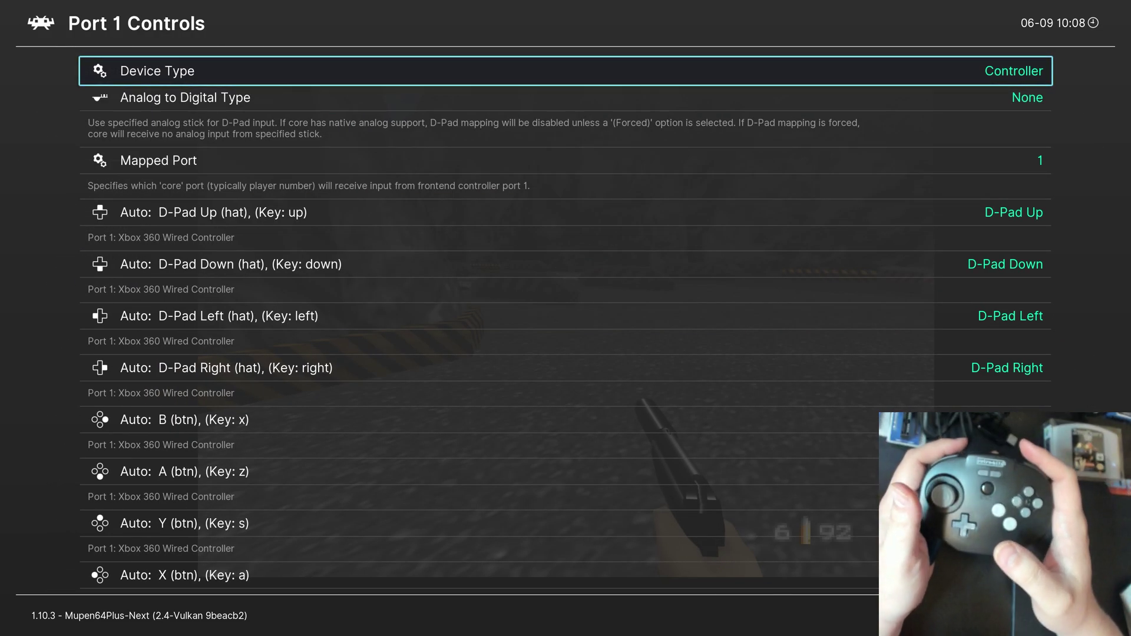
- Review the Port 1 mappings for the D-pad directions and the B button
key(Down)
key(Down)
key(Down)
key(Down)
key(Down)
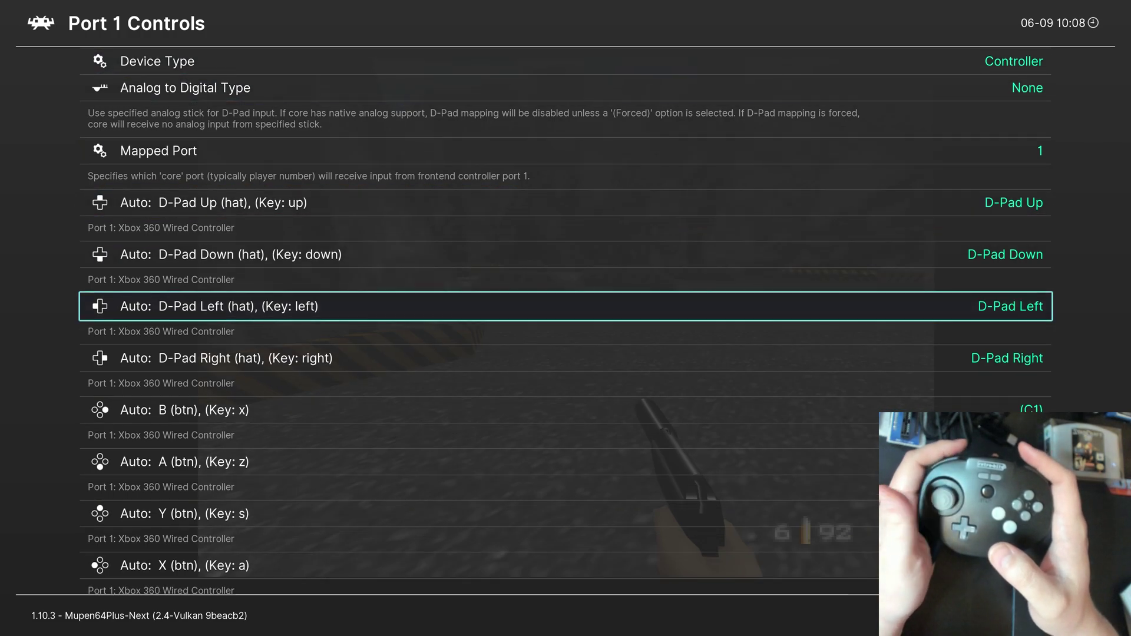
key(Down)
key(Down)
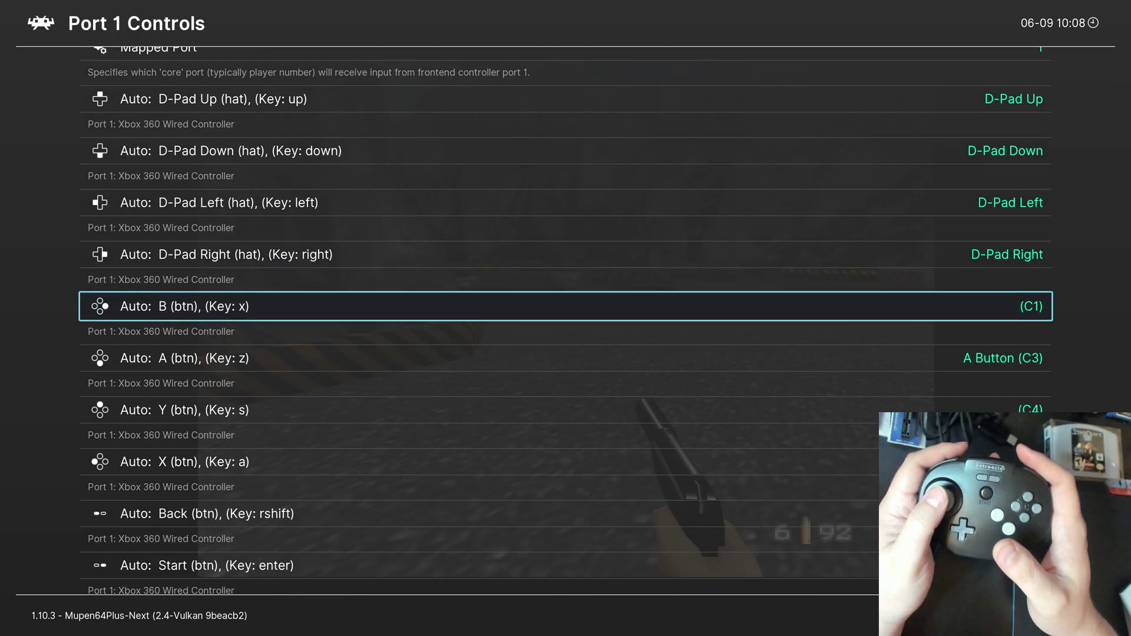
key(Up)
key(Up)
key(Up)
key(Up)
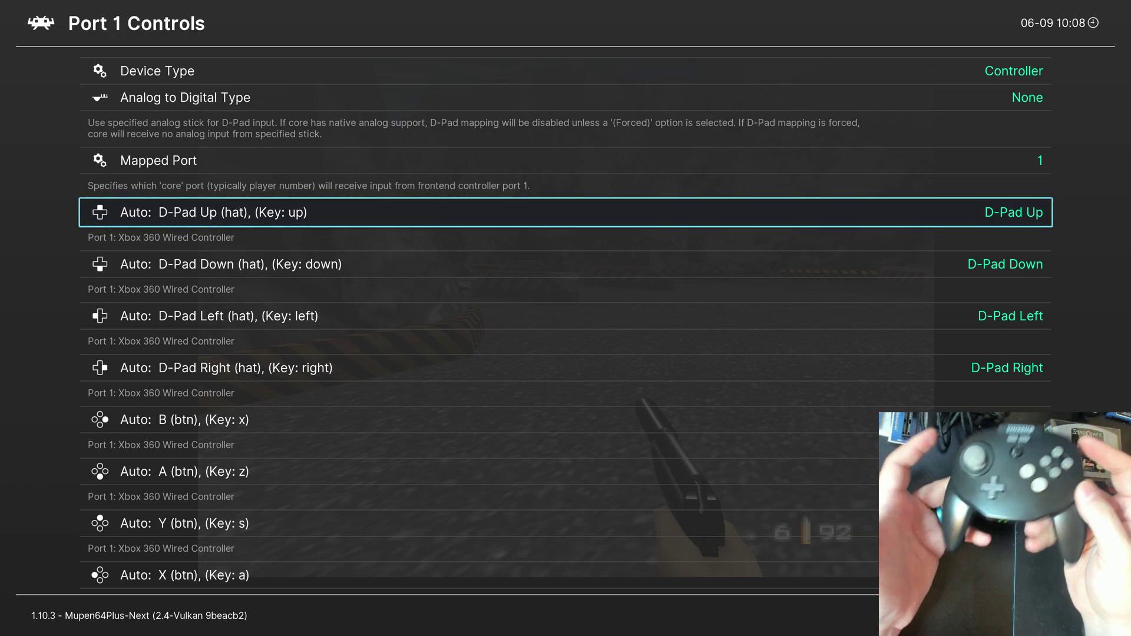
- Map the Port 1 controller's B button to B Button (C2)
key(Down)
key(Down)
key(Down)
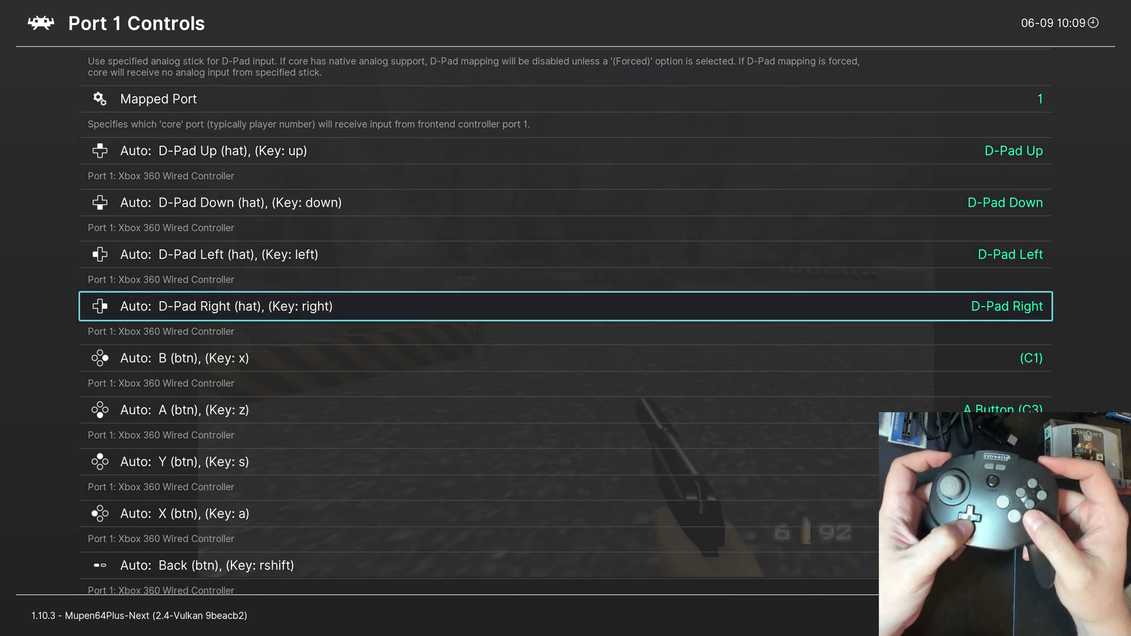
key(Down)
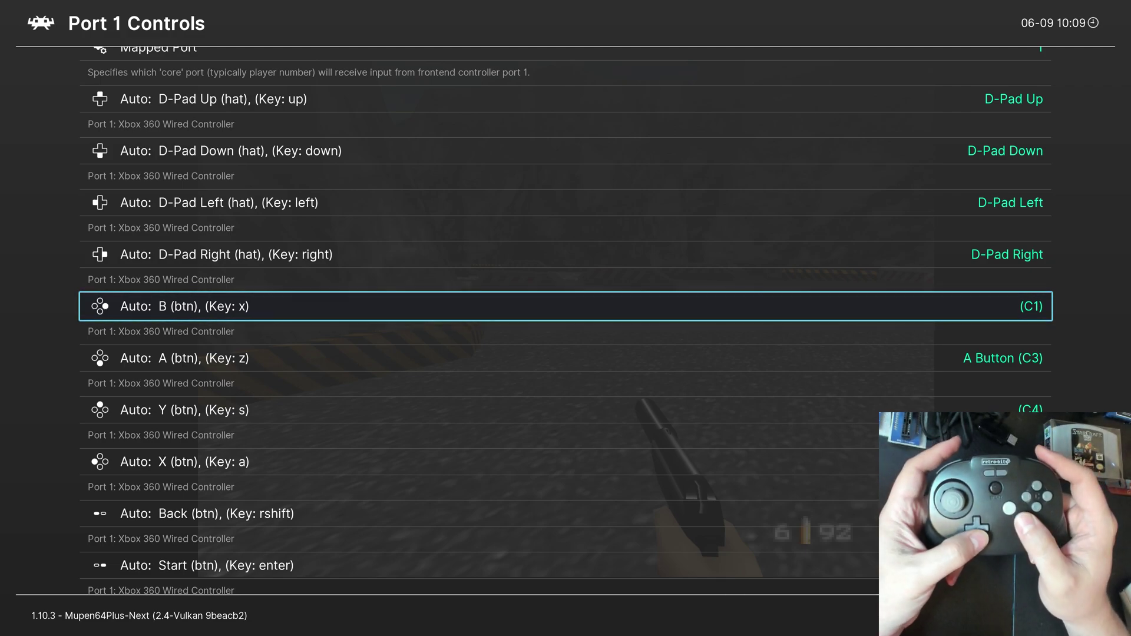
key(Return)
key(Down)
key(Down)
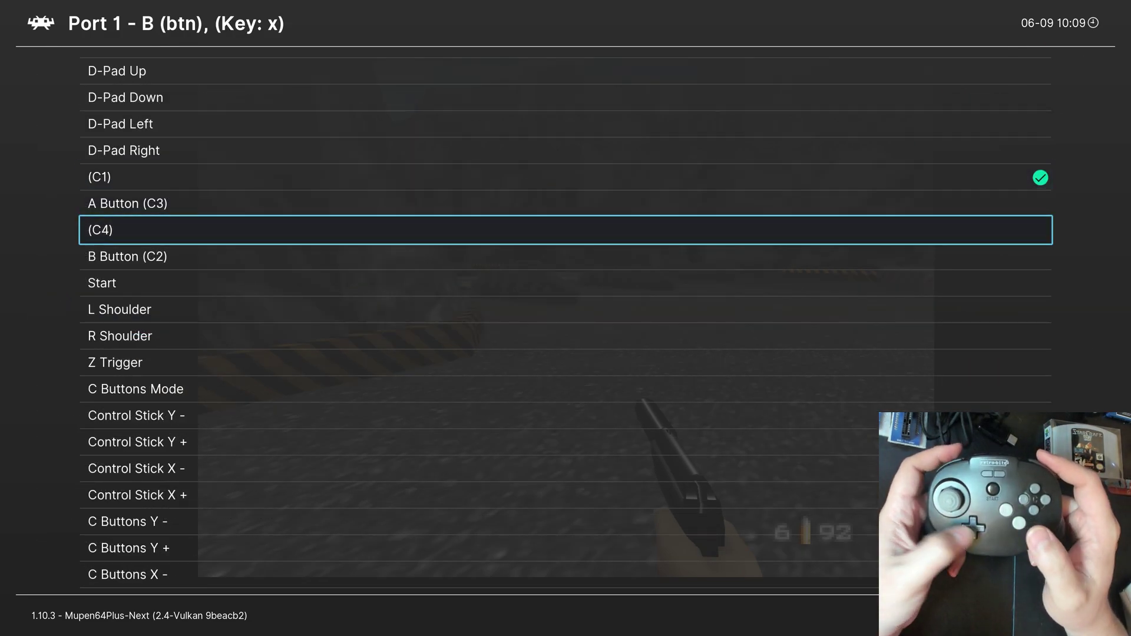
key(Down)
key(Return)
- Map the Port 1 controller's X button to C Buttons Y + and return to the game to test it
key(Down)
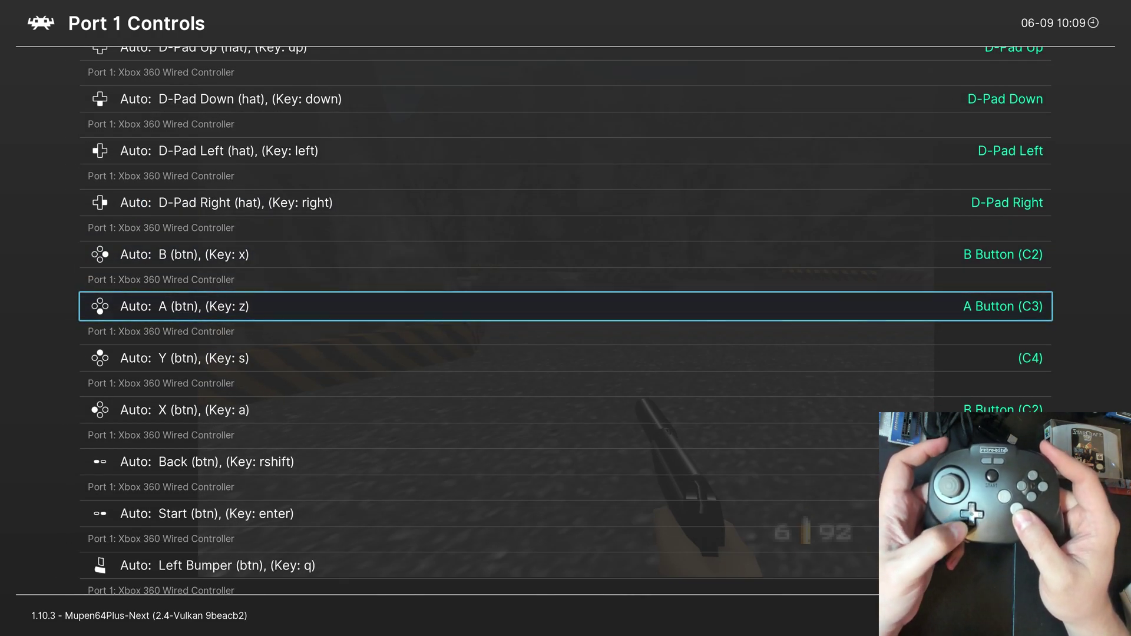
key(Down)
key(Down)
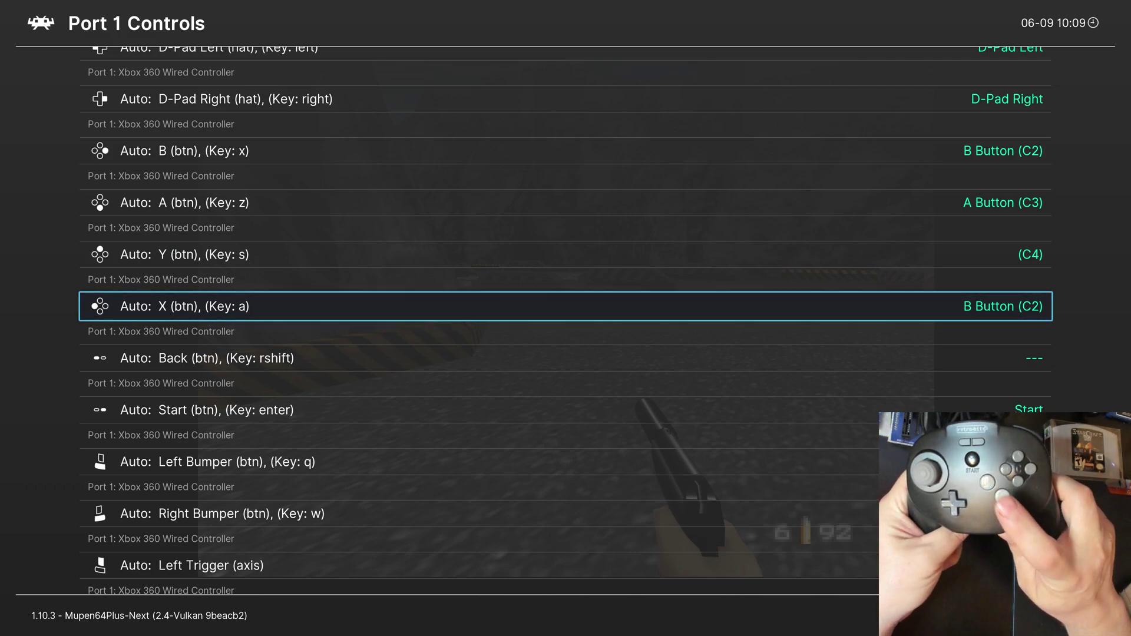
key(Return)
key(Down)
key(Down)
key(Down)
key(Down)
key(Down)
key(Down)
key(Down)
key(Down)
key(Down)
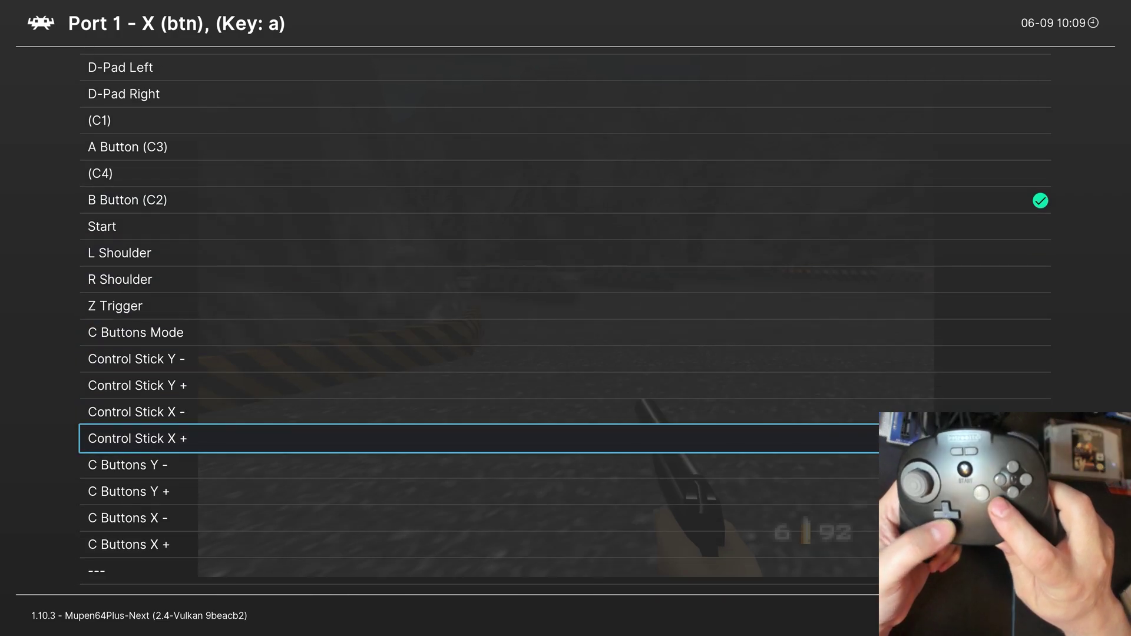
key(Down)
key(Down)
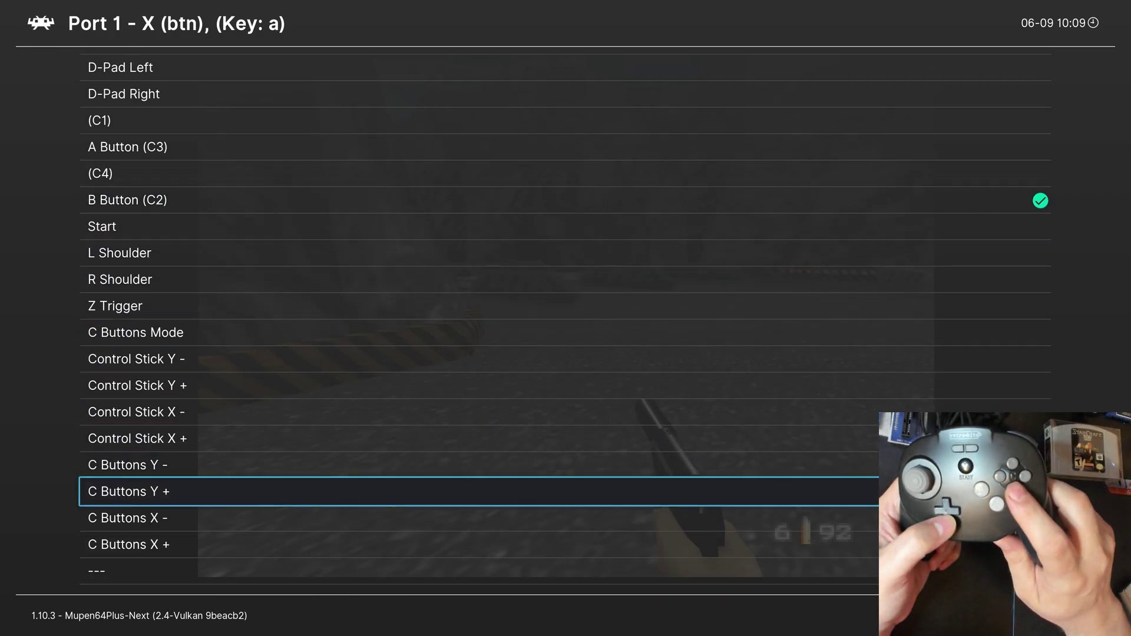
key(Up)
key(Down)
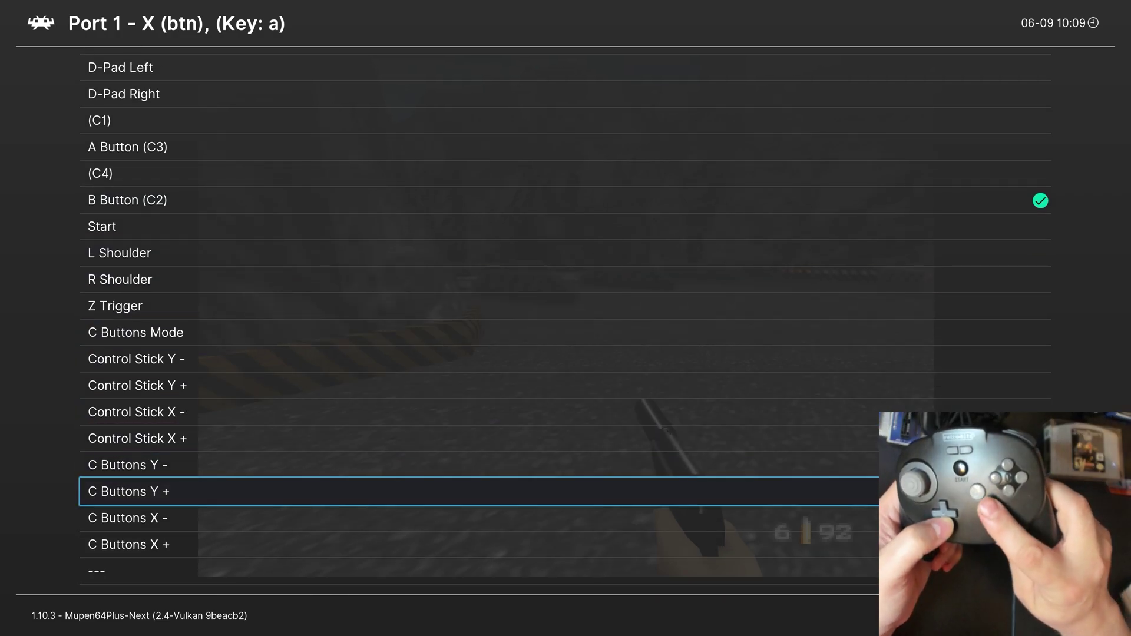
key(Return)
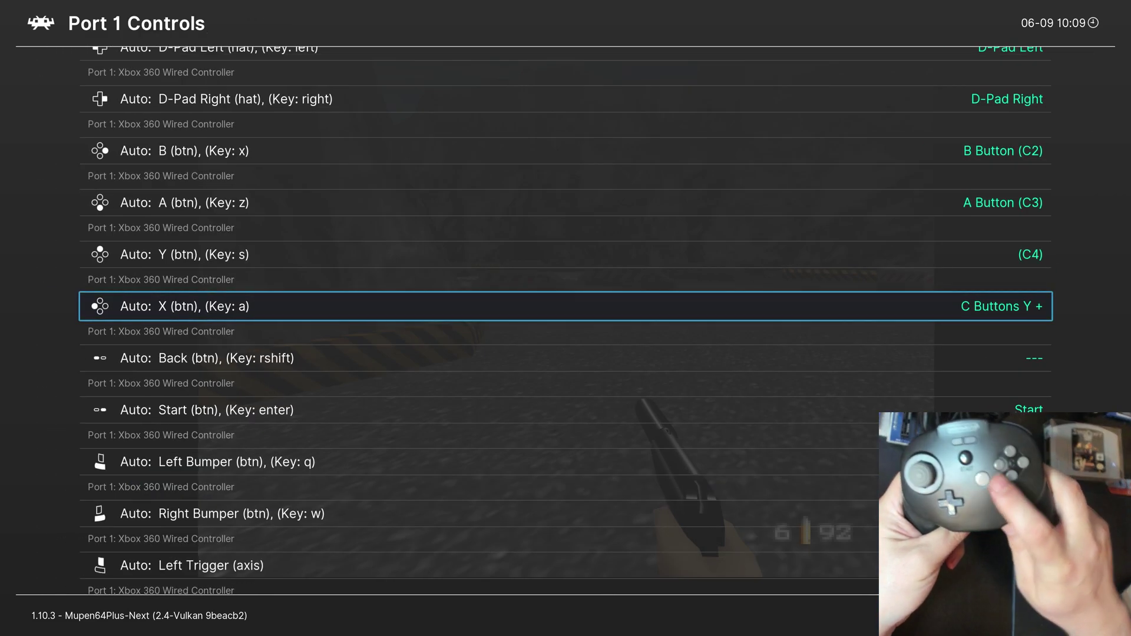
key(F1)
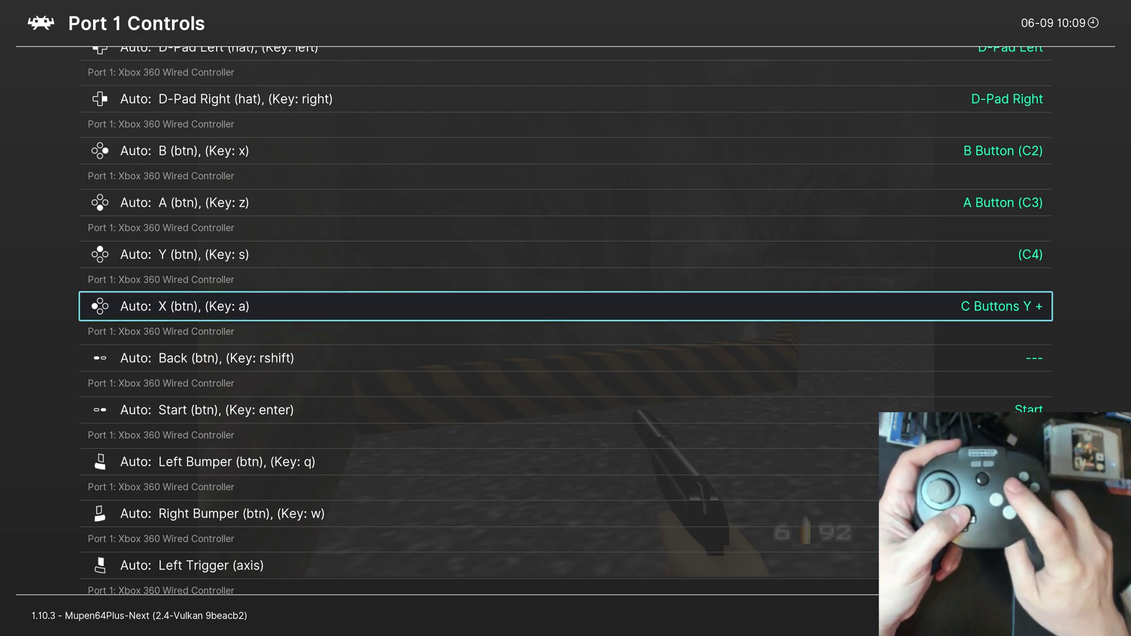
- Map the Port 1 controller's Y button to C Buttons X - and resume the game to try it out
key(Up)
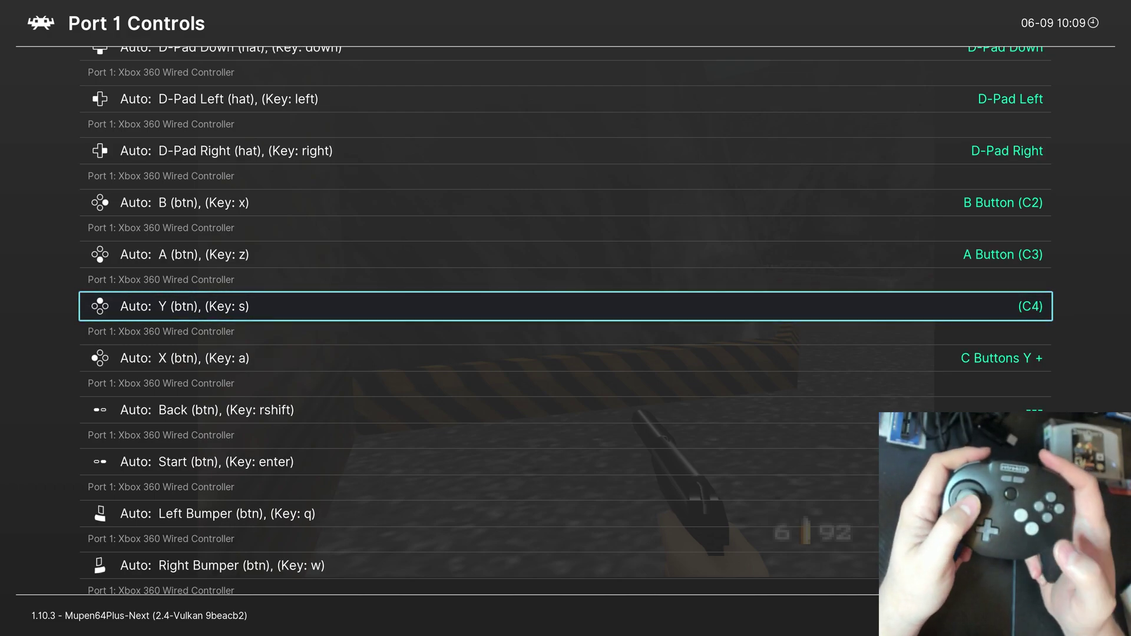
key(Return)
key(Down)
key(Down)
key(Down)
key(Down)
key(Down)
key(Down)
key(Down)
key(Down)
key(Down)
key(Down)
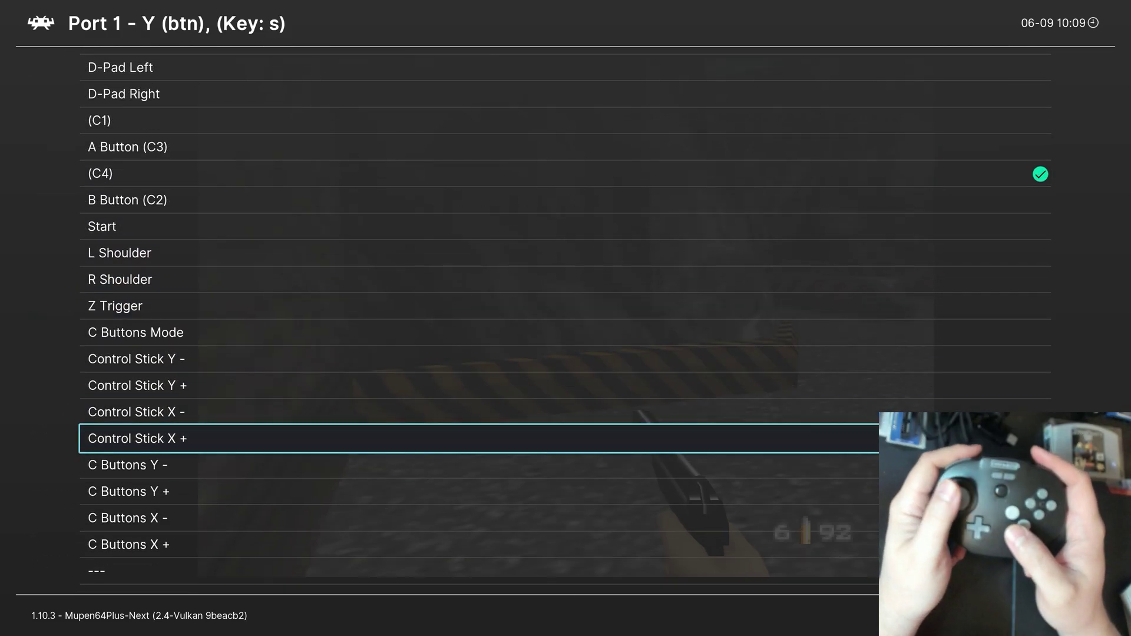
key(Down)
key(Down)
key(Down)
key(Down)
key(Up)
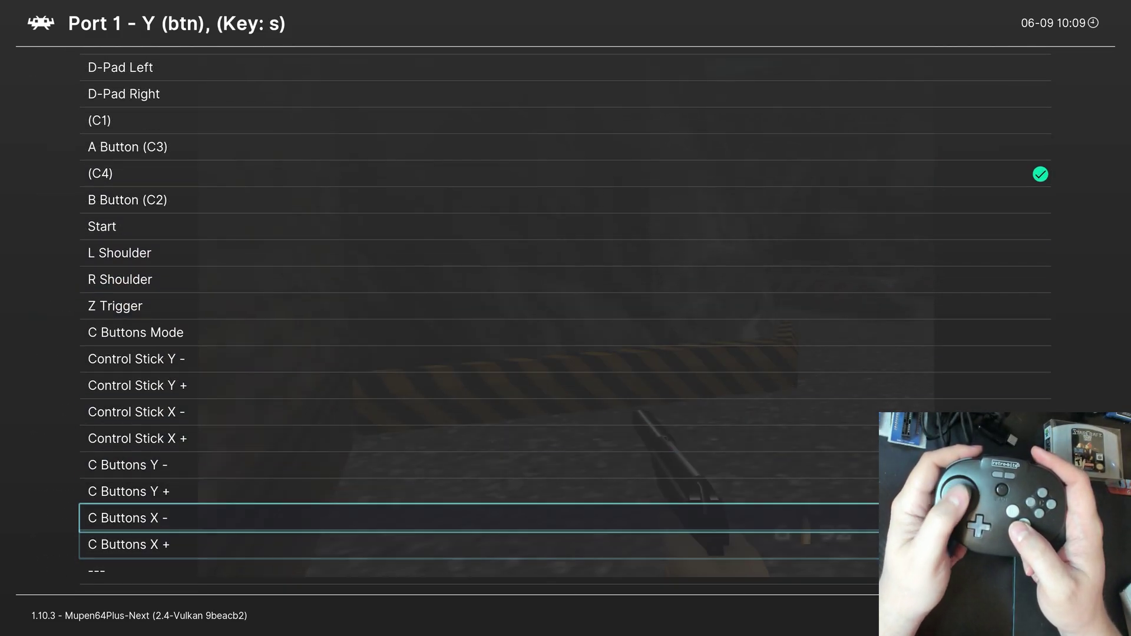
key(Return)
key(F1)
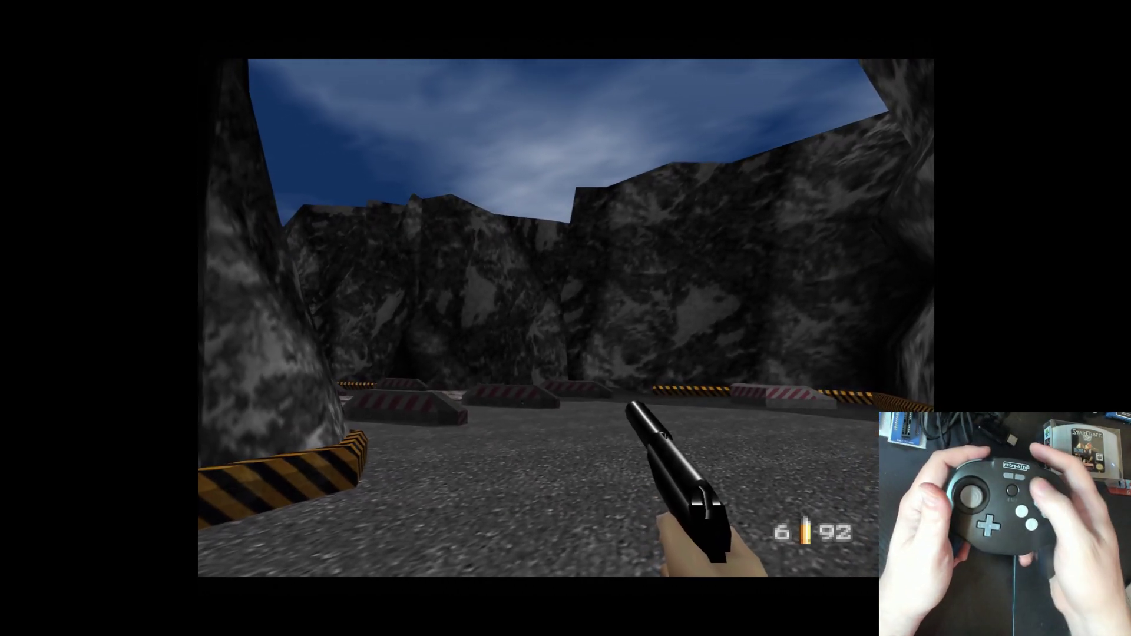
- Reopen the Port 1 control mappings and map the Right Trigger to Z Trigger
key(F1)
key(Down)
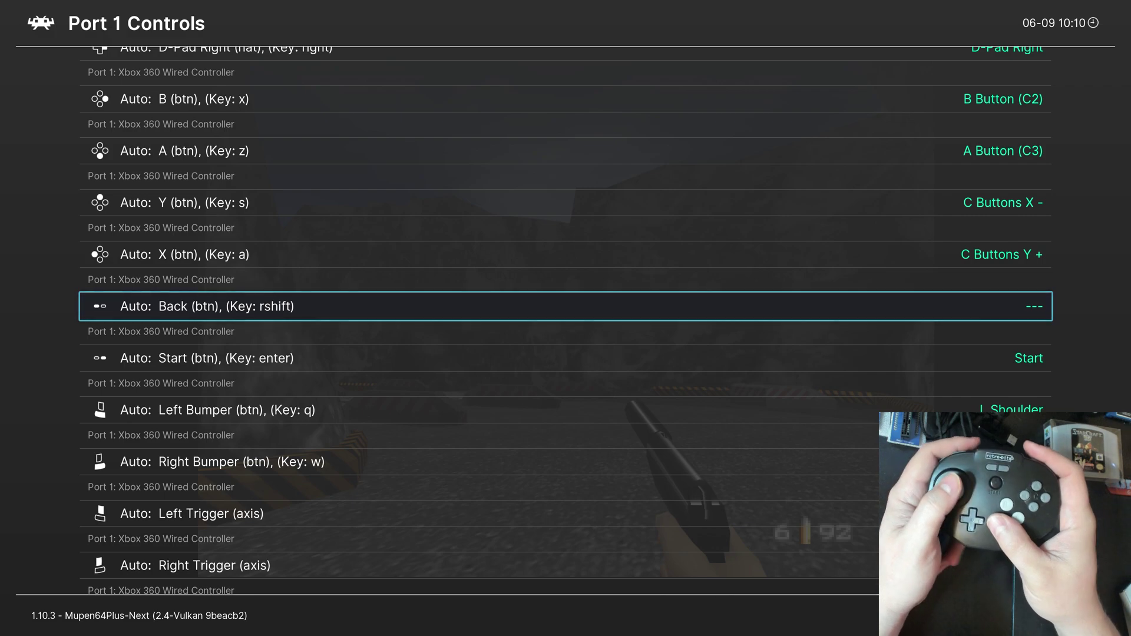
key(Down)
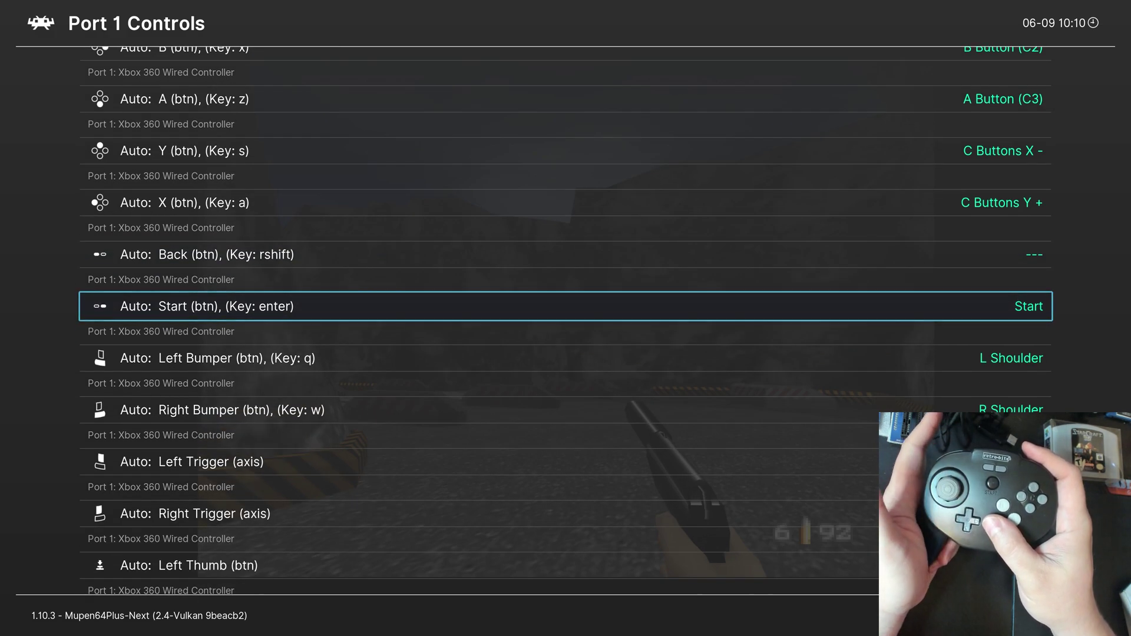
key(Down)
key(Down)
key(Down)
key(Down)
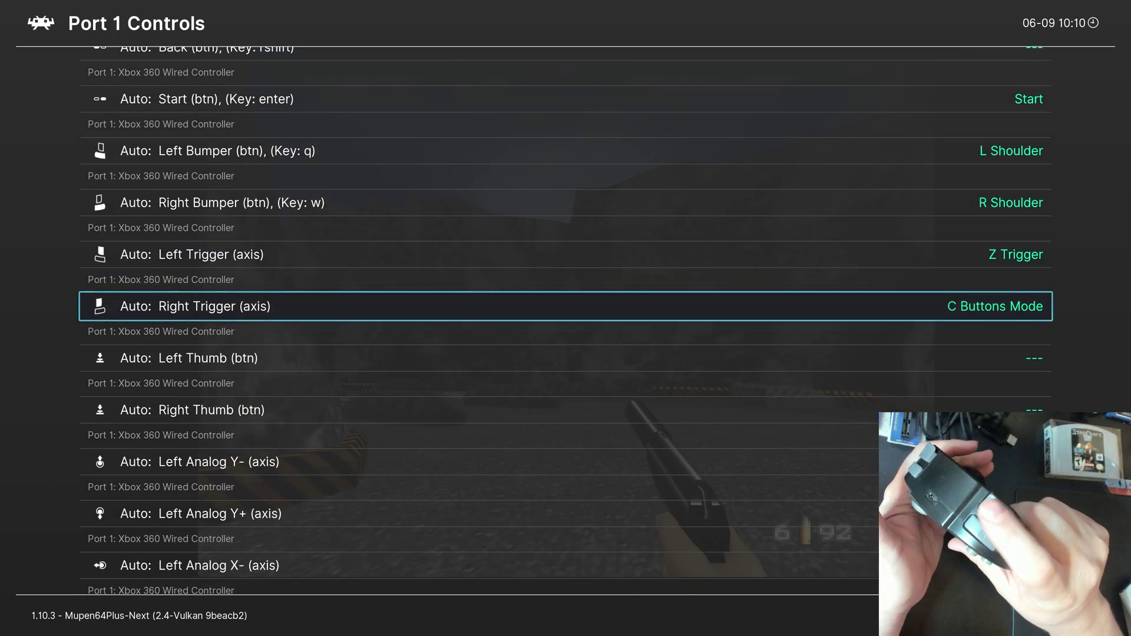
key(Return)
key(Return)
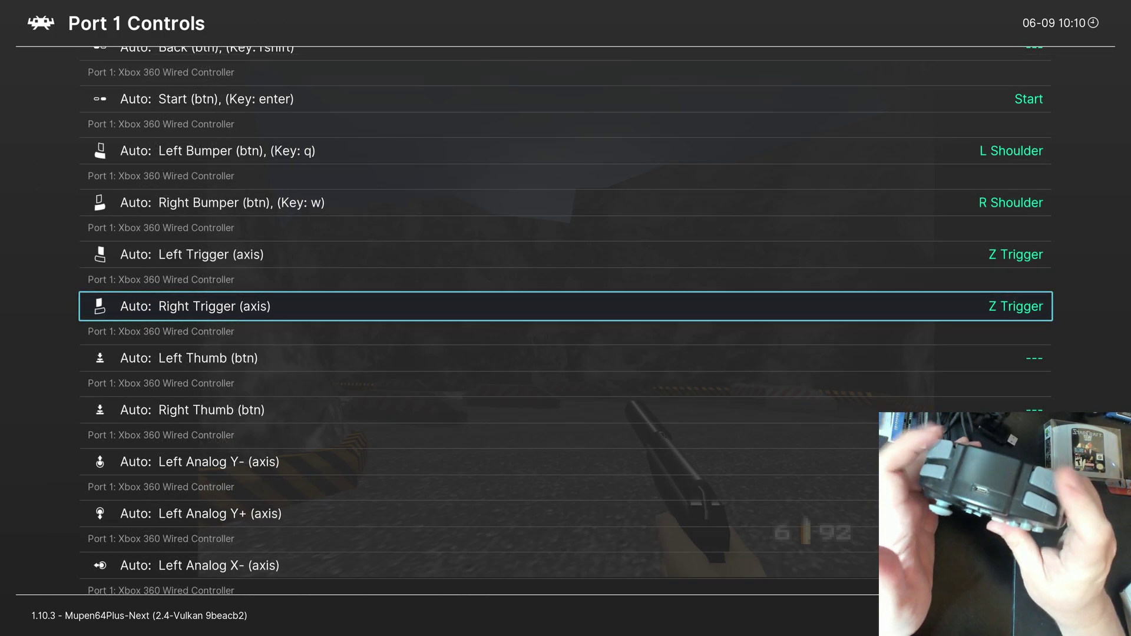
- Map the Port 1 controller's Left Thumb button to C Buttons Y -
key(Down)
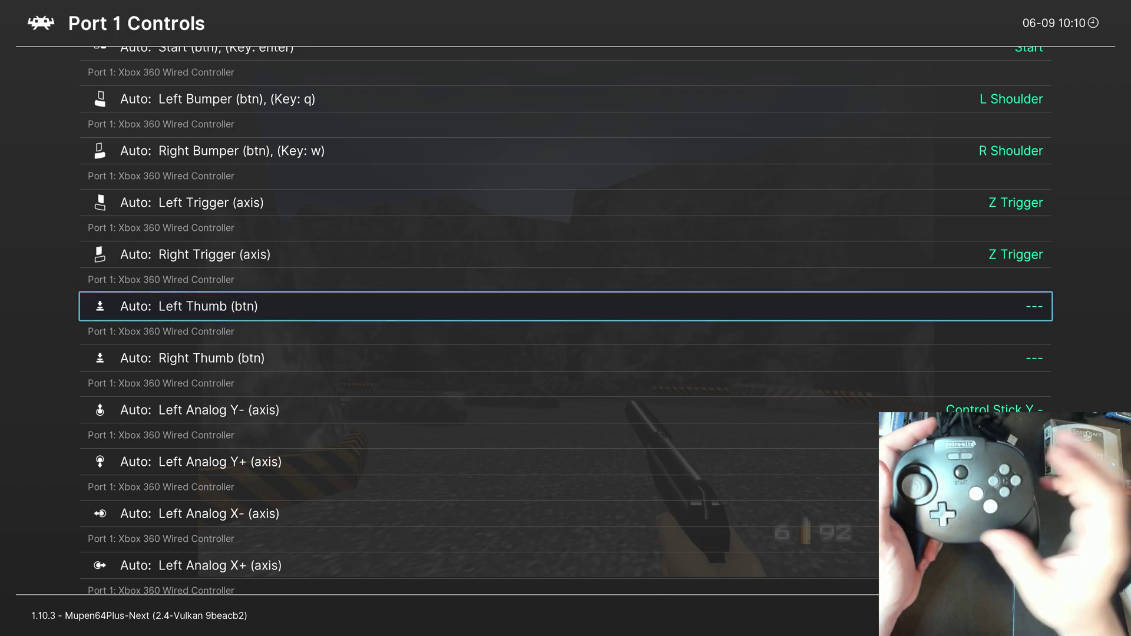
key(Down)
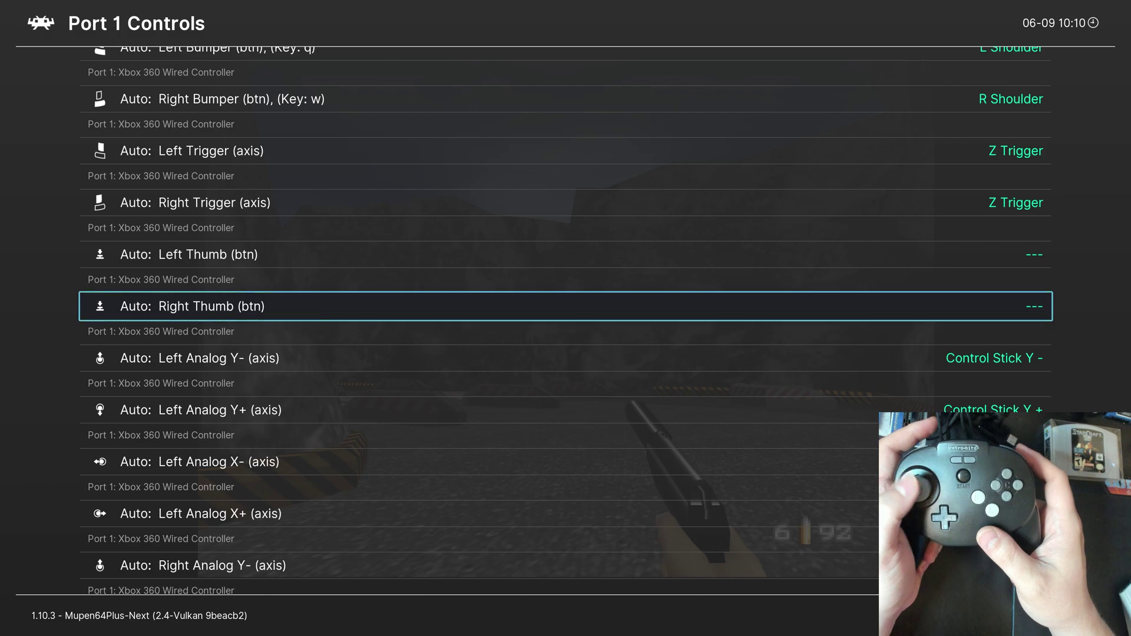
key(Up)
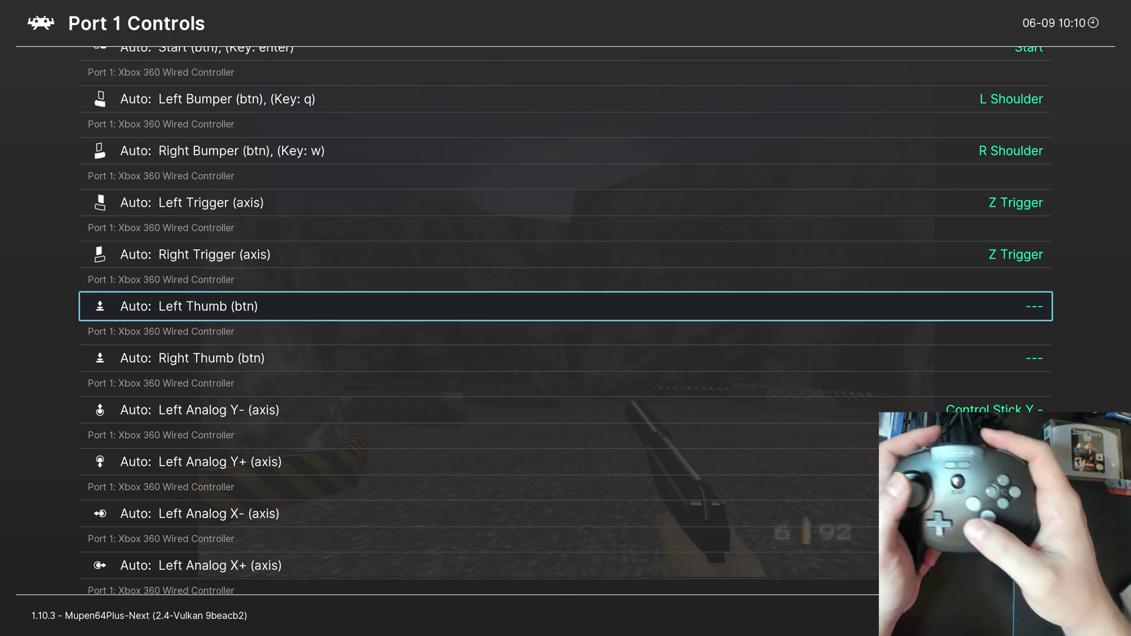
key(Return)
key(Up)
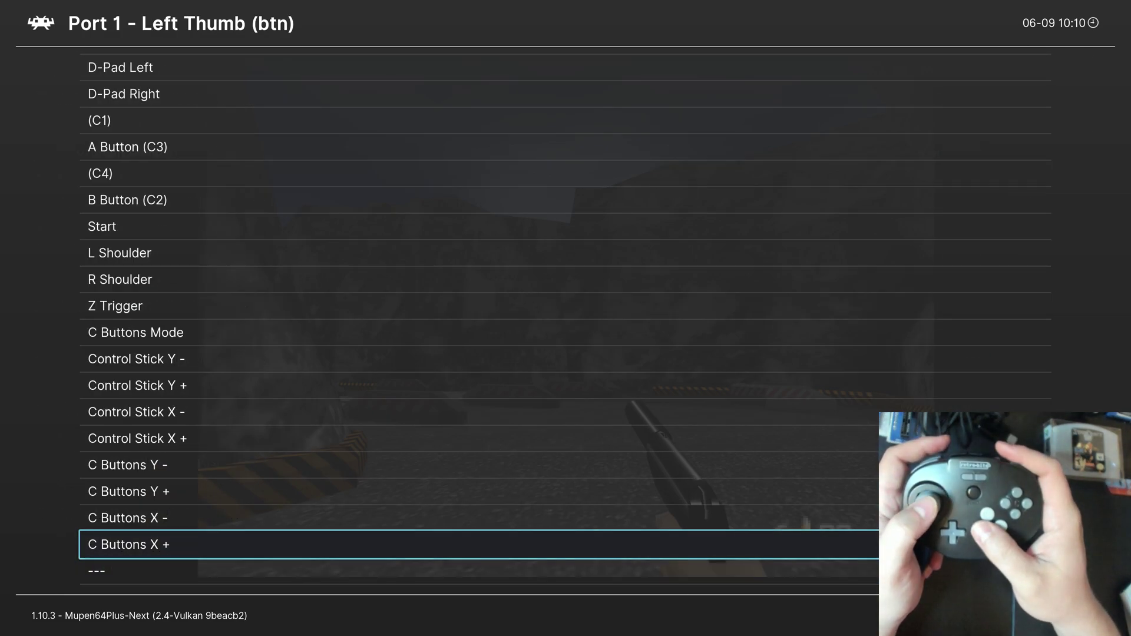
key(Up)
key(Up)
key(Up)
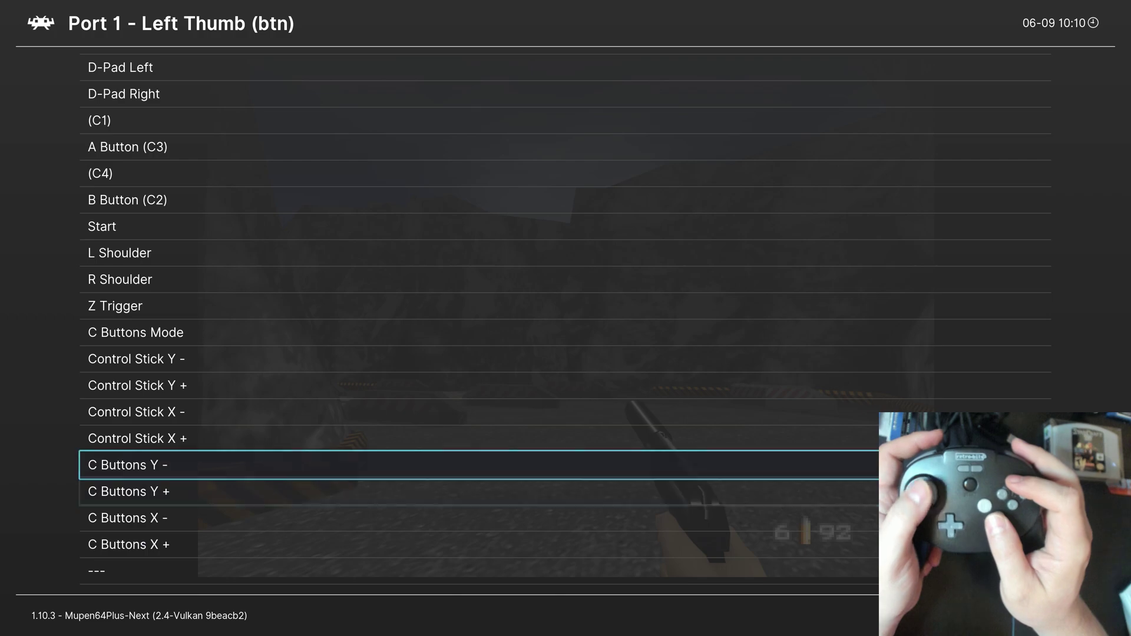
key(Return)
- Map the Right Thumb button to C Buttons X + and resume the game to test the thumb mappings
key(Down)
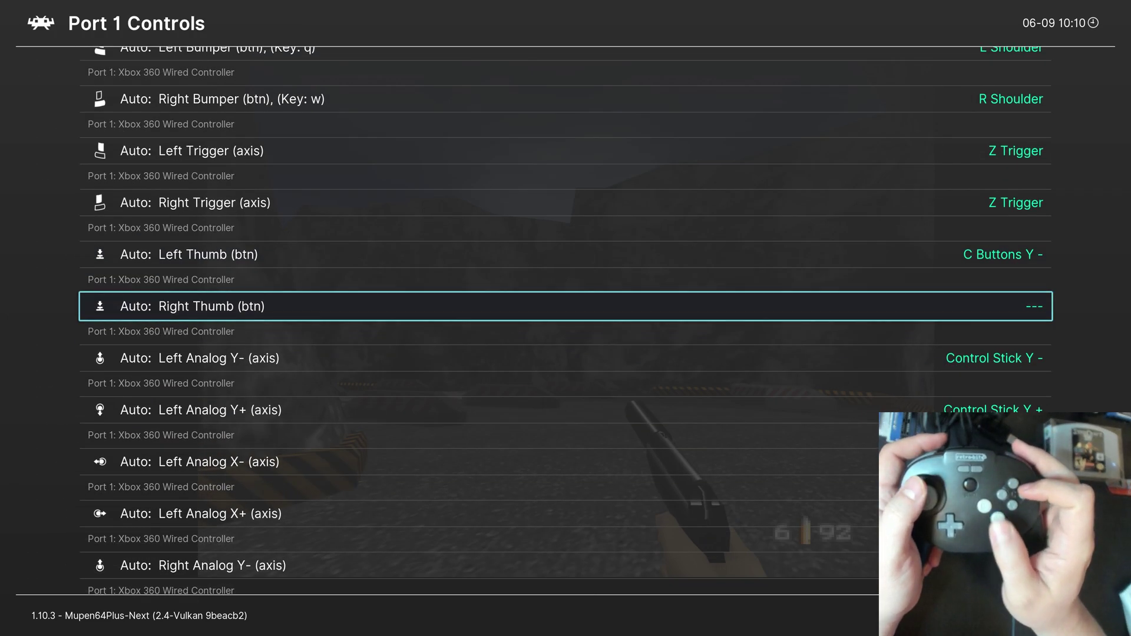
key(Return)
key(Up)
key(Return)
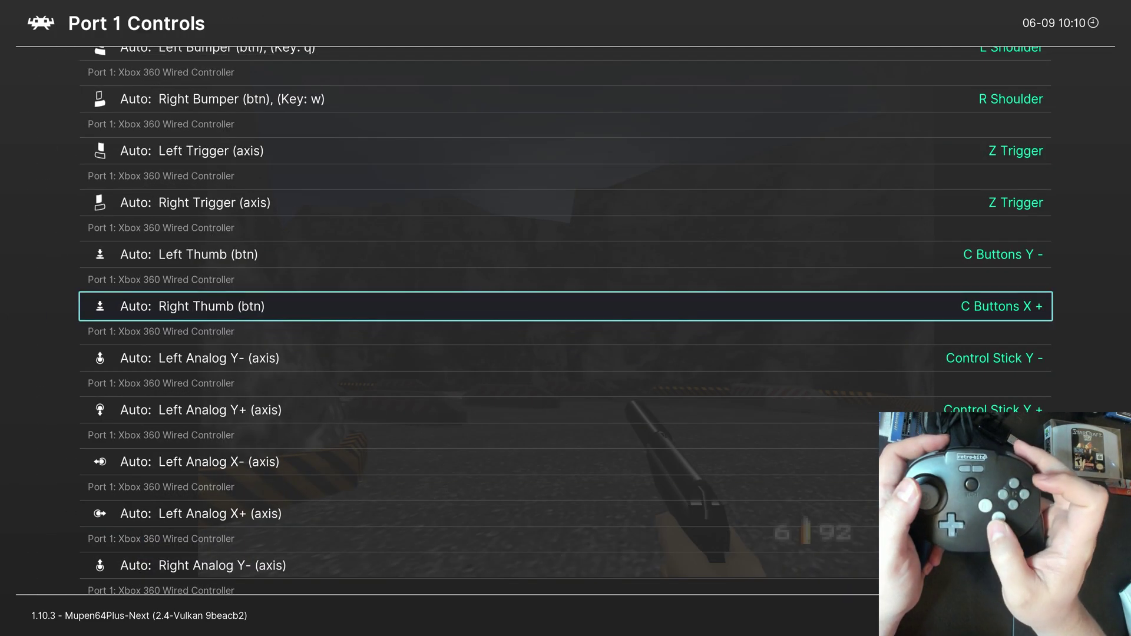
key(F1)
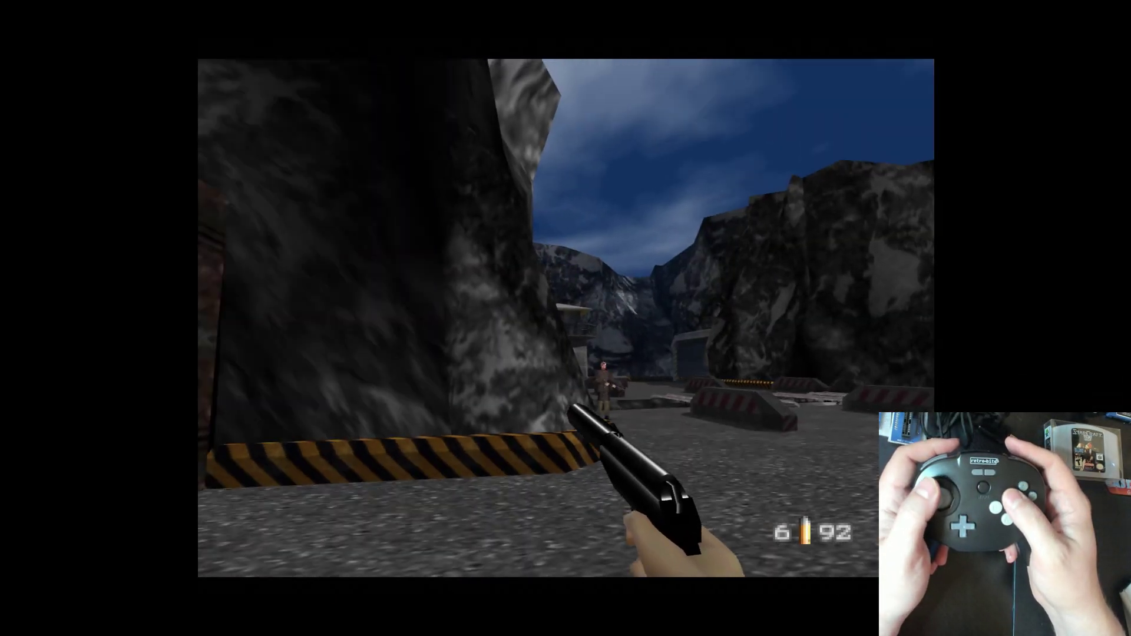
- Return to the Port 1 mappings and reassign the Left Thumb button to C Buttons X +
key(F1)
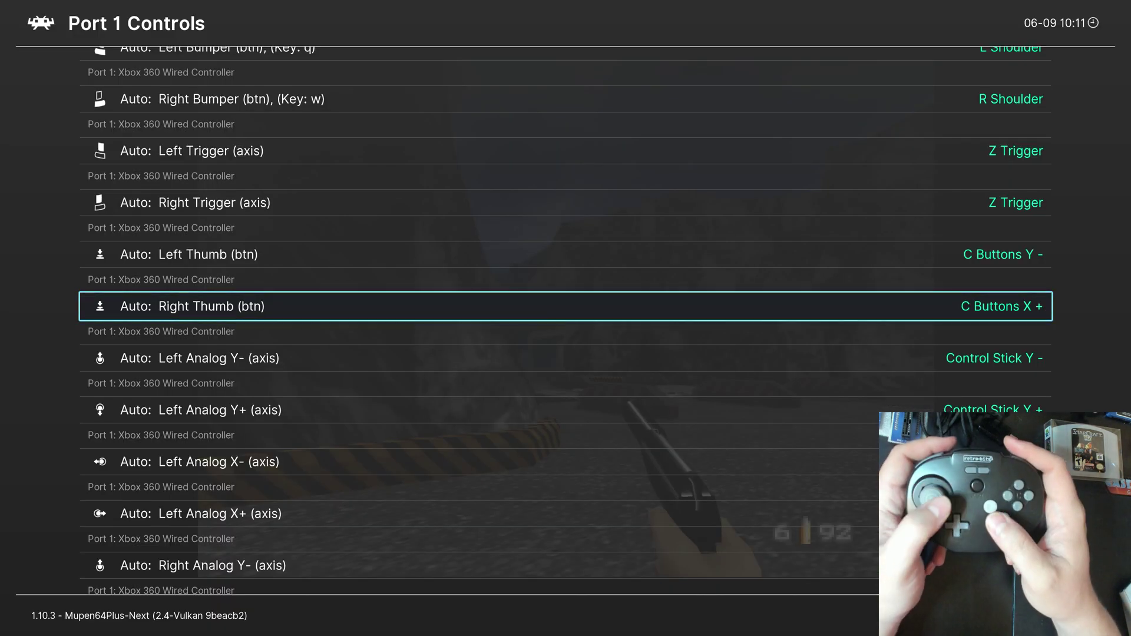
key(Up)
key(Return)
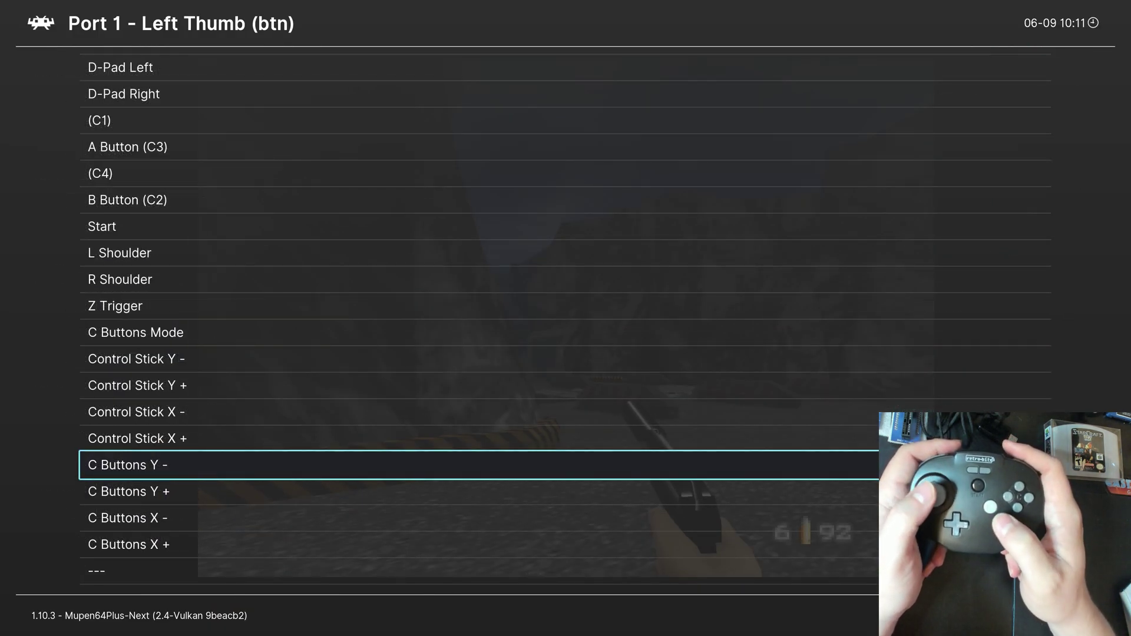
key(Down)
key(Down)
key(Down)
key(Return)
- Reassign the Right Thumb button to C Buttons Y - and resume the game to test the mapping
key(Down)
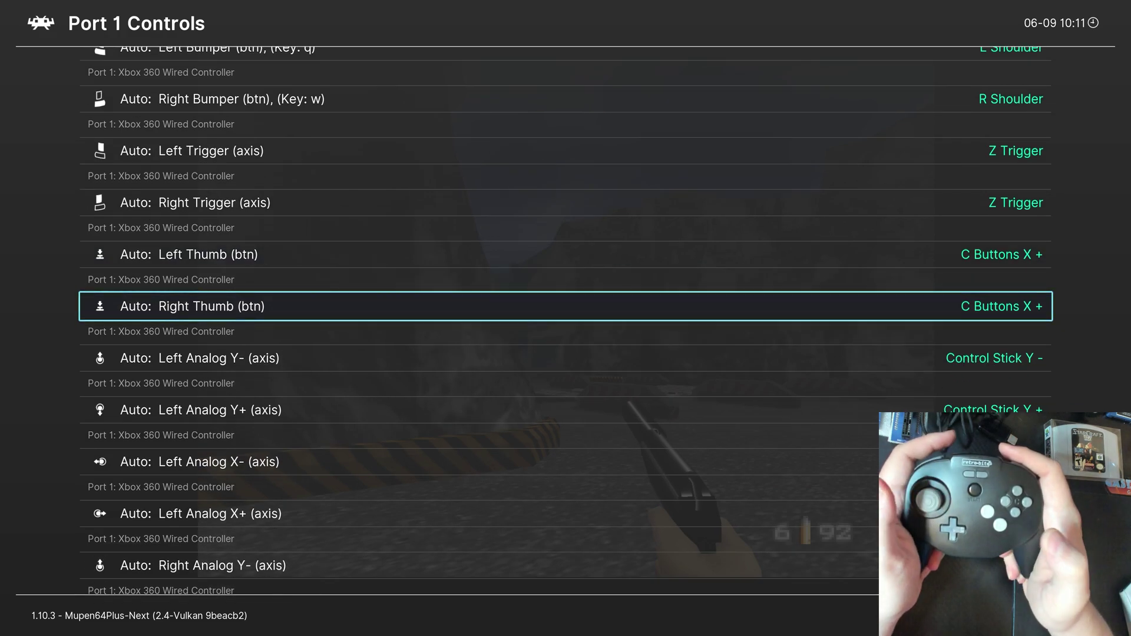
key(Return)
key(Up)
key(Up)
key(Up)
key(Return)
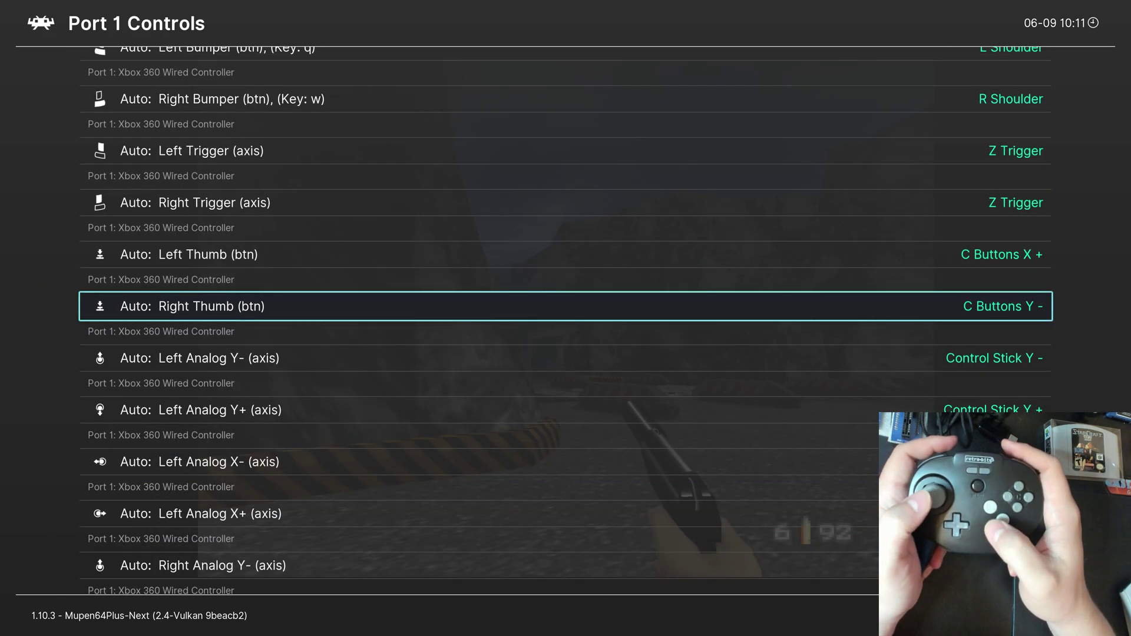
key(F1)
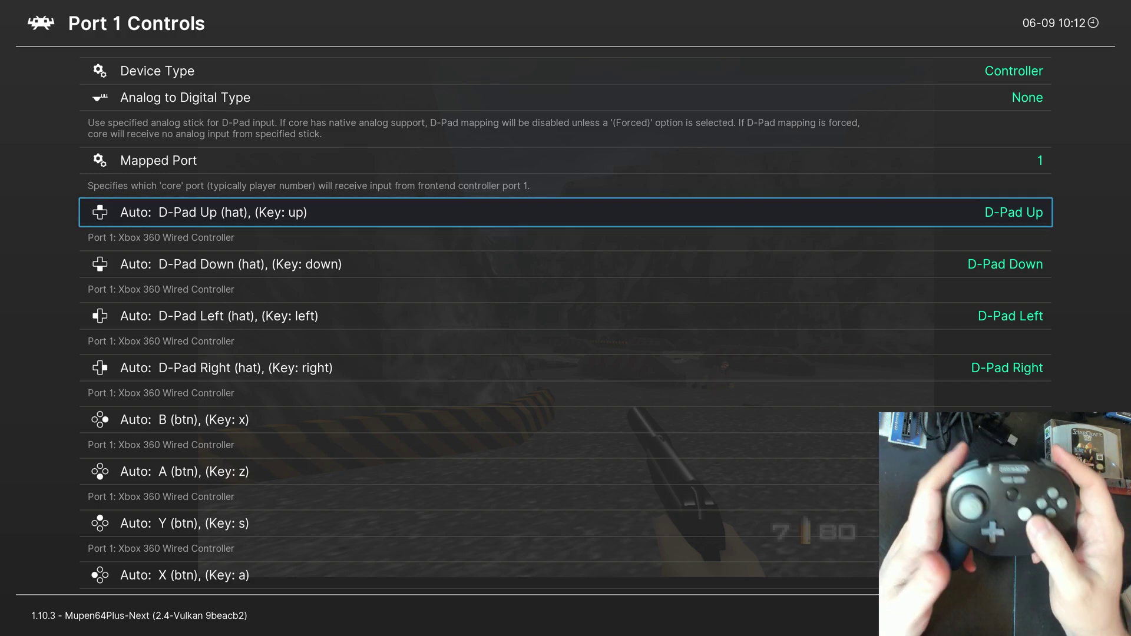
- Save the current input mappings as a core remap file for all games using this core
key(BackSpace)
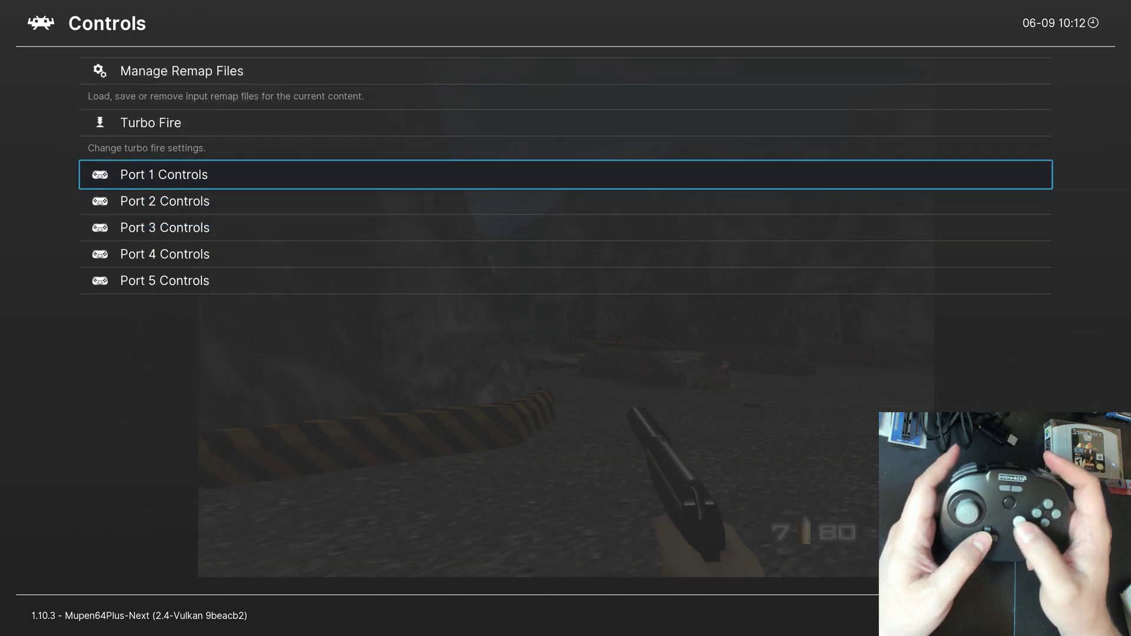
key(Up)
key(Up)
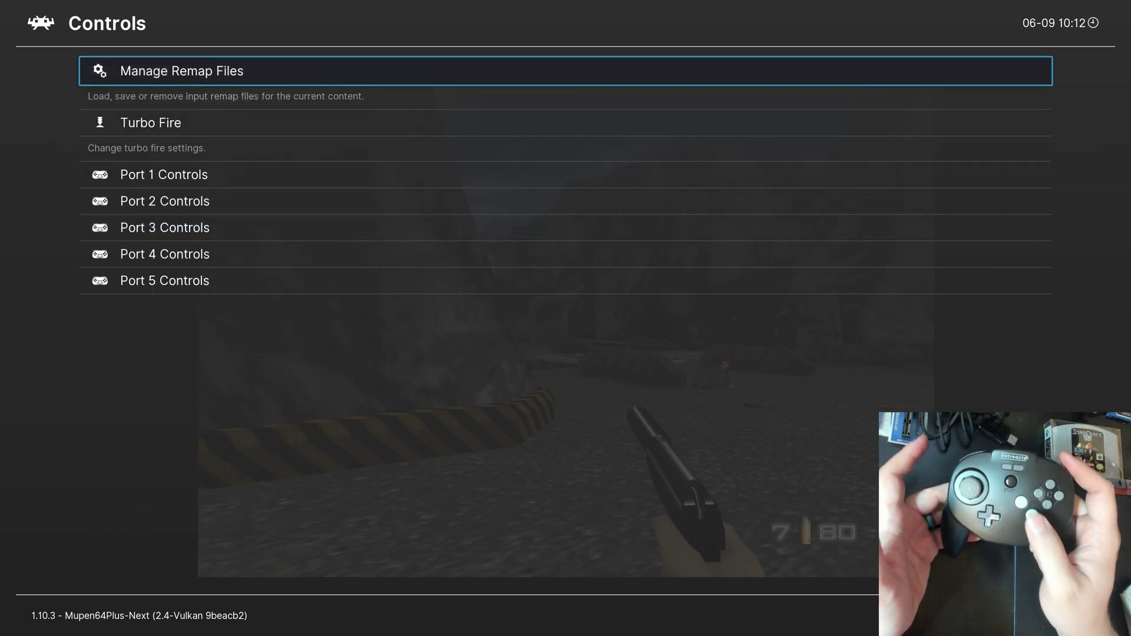
key(Return)
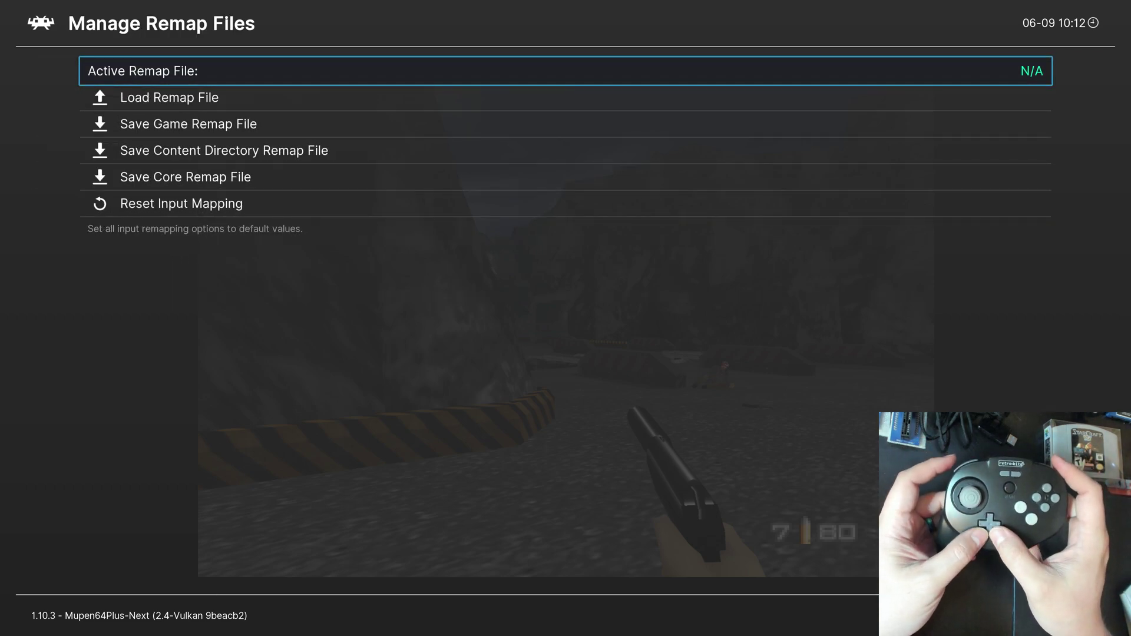
key(Down)
key(Down)
key(Down)
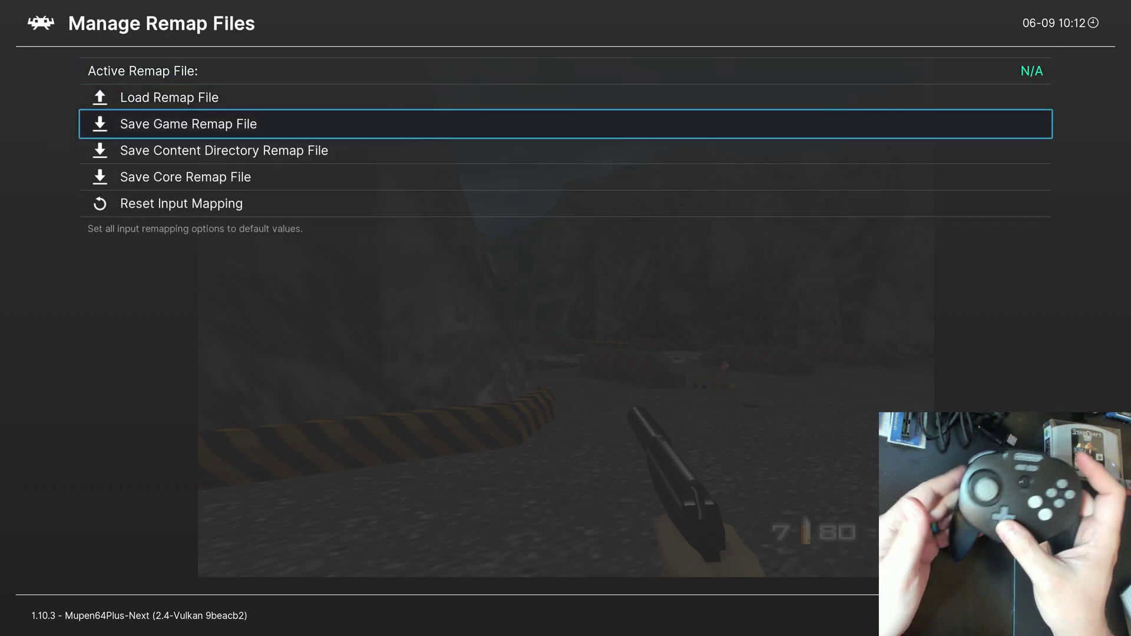
key(Down)
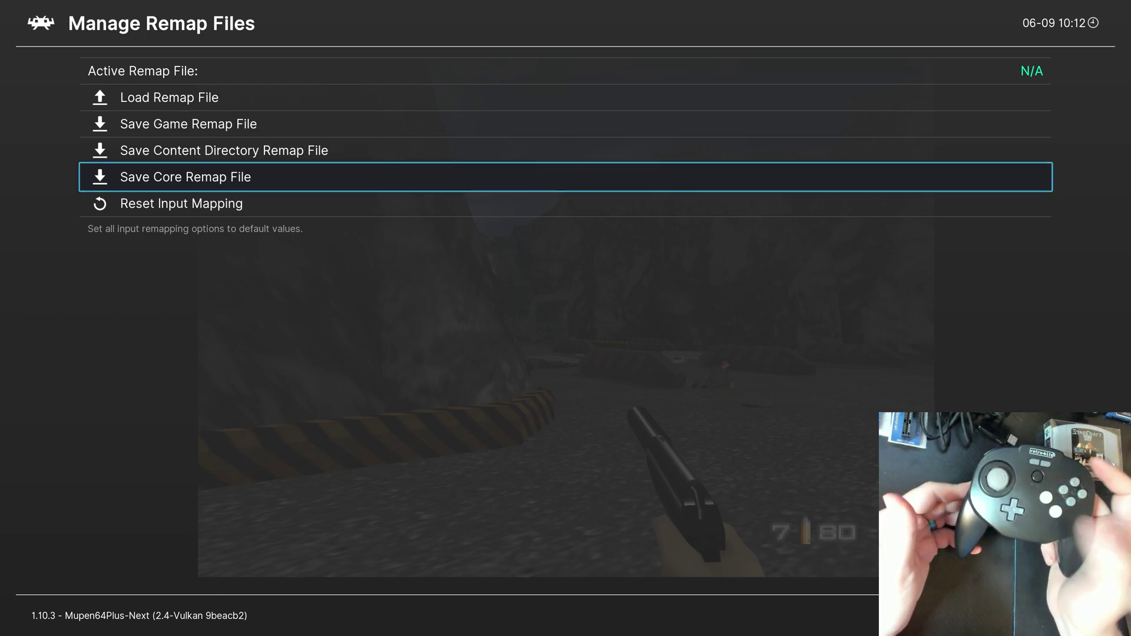
key(Return)
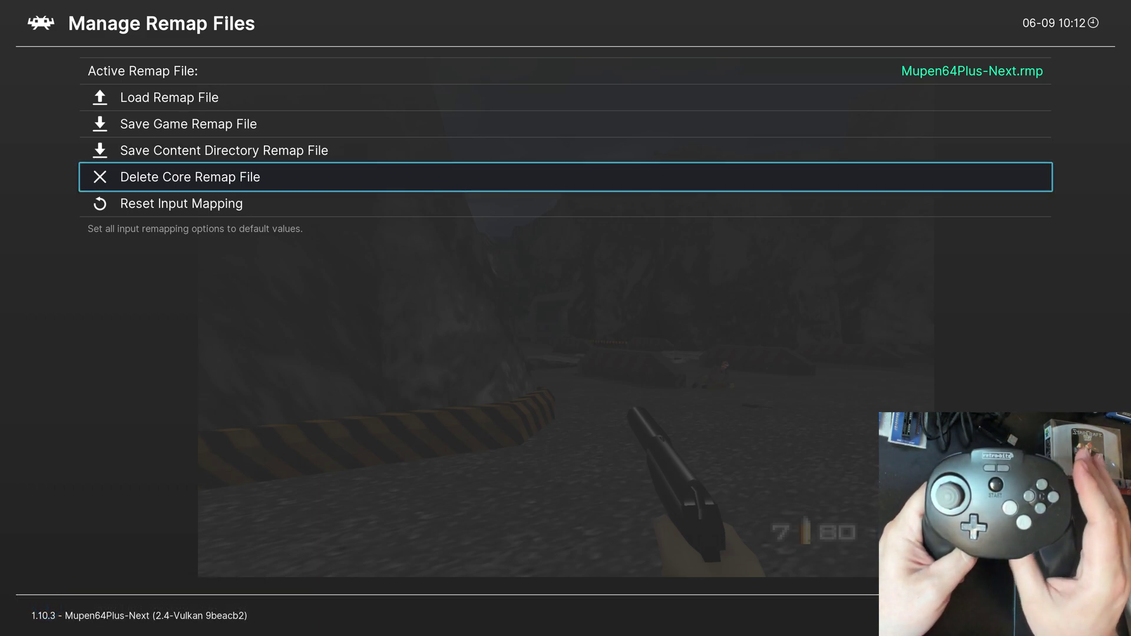
key(Up)
key(Up)
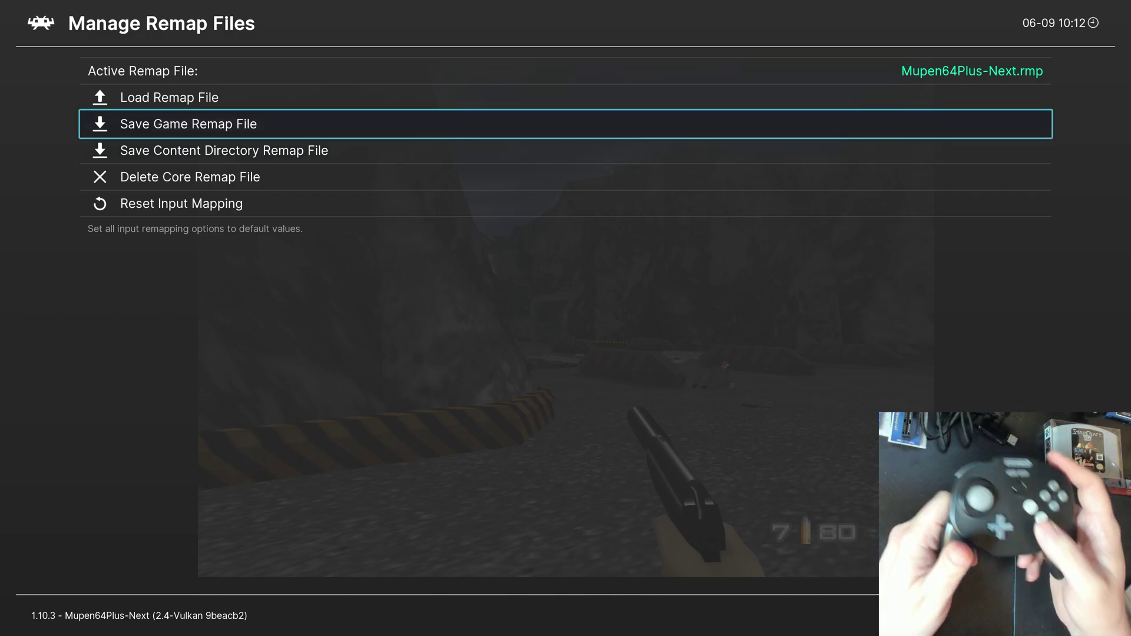
- Leave the remap file management and open the core options for the running game
key(BackSpace)
key(BackSpace)
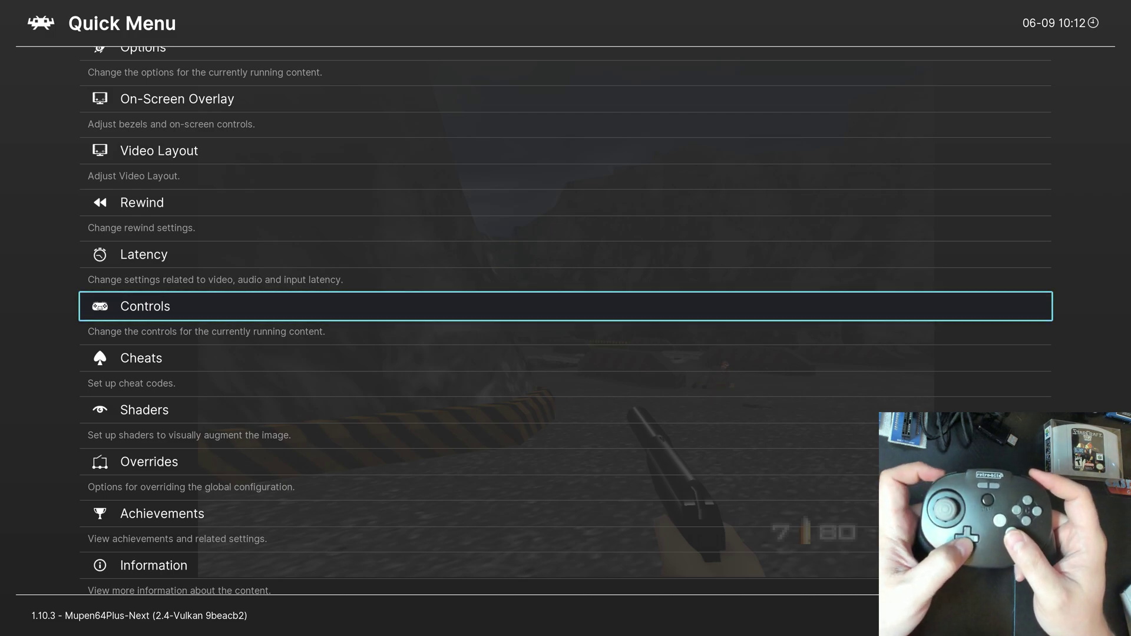
key(Up)
key(Up)
key(Up)
key(Up)
key(Up)
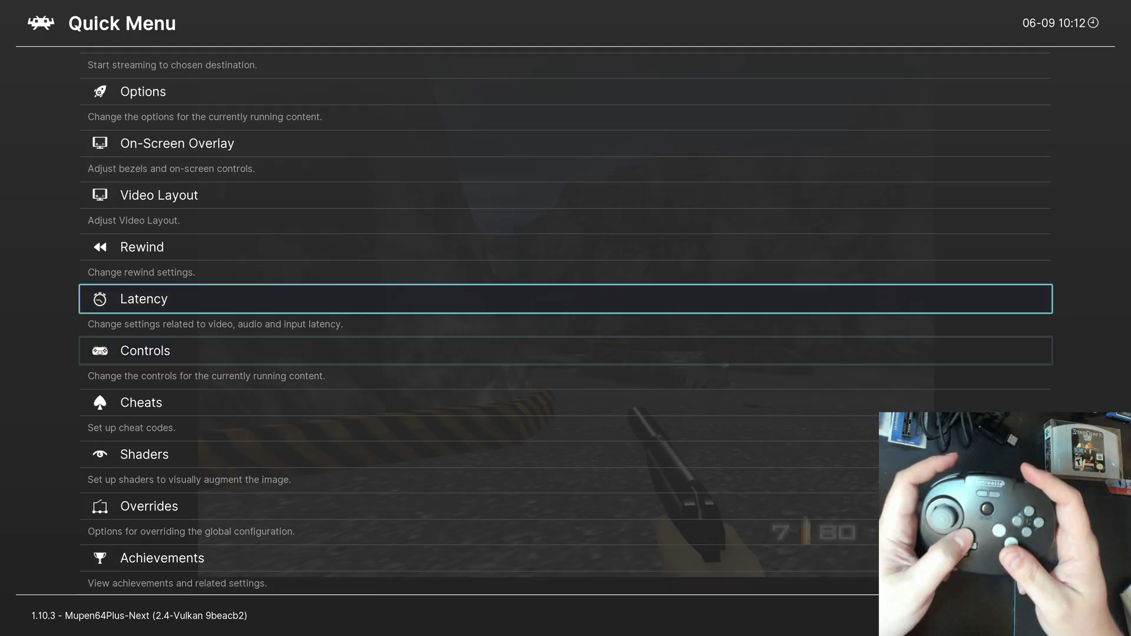
key(Return)
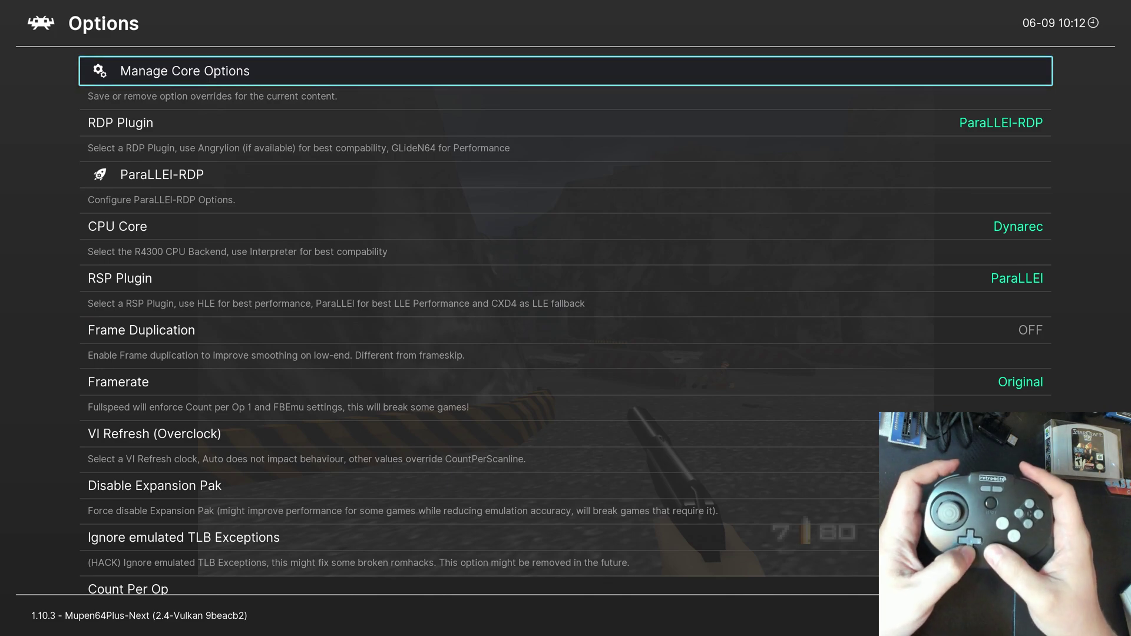
- Open the Pak/Controller Options within the core options
key(Down)
key(Down)
key(Down)
key(Down)
key(Down)
key(Down)
key(Down)
key(Down)
key(Down)
key(Down)
key(Down)
key(Down)
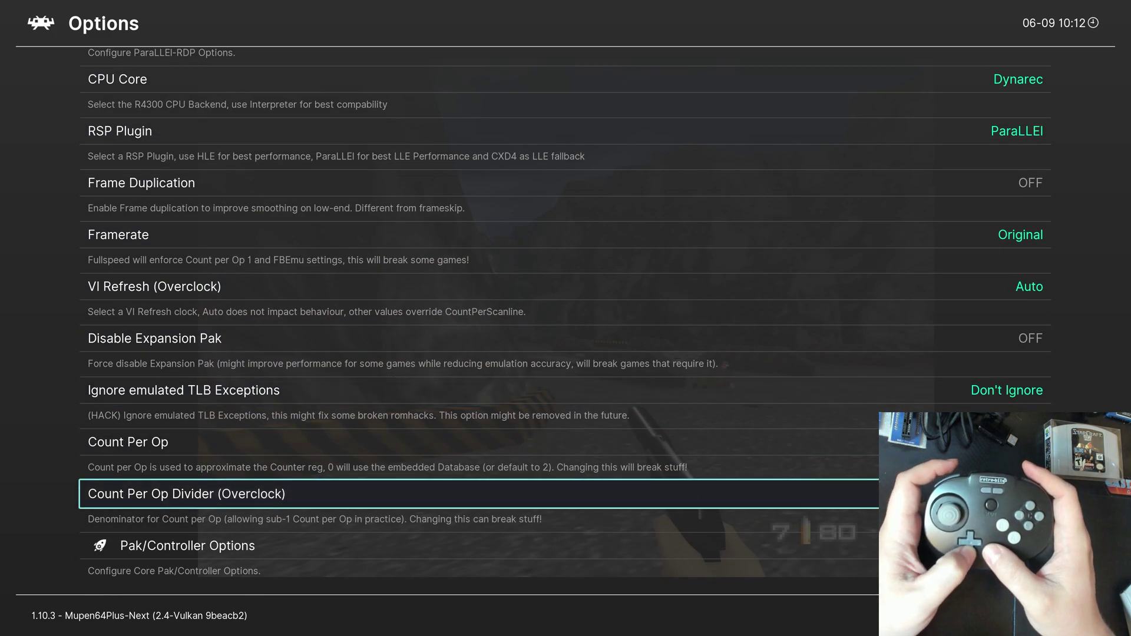
key(Return)
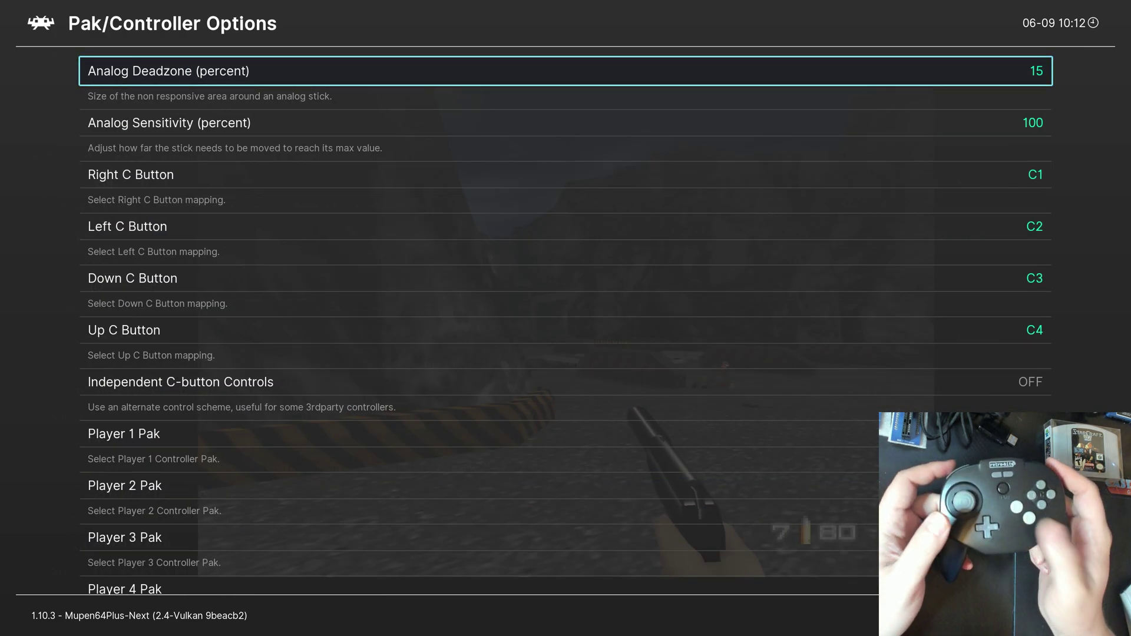
- Set the Analog Deadzone to 0 percent
key(Return)
key(Up)
key(Up)
key(Up)
key(Return)
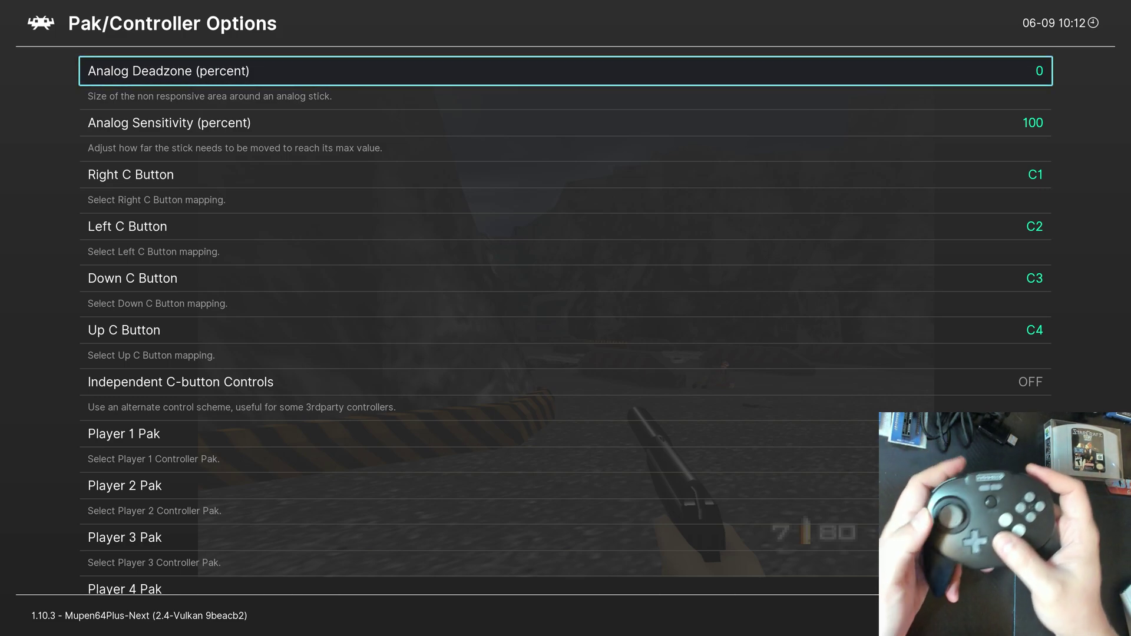
- Review the available Analog Sensitivity percentages between 80 and 120, and settle on 100
key(Down)
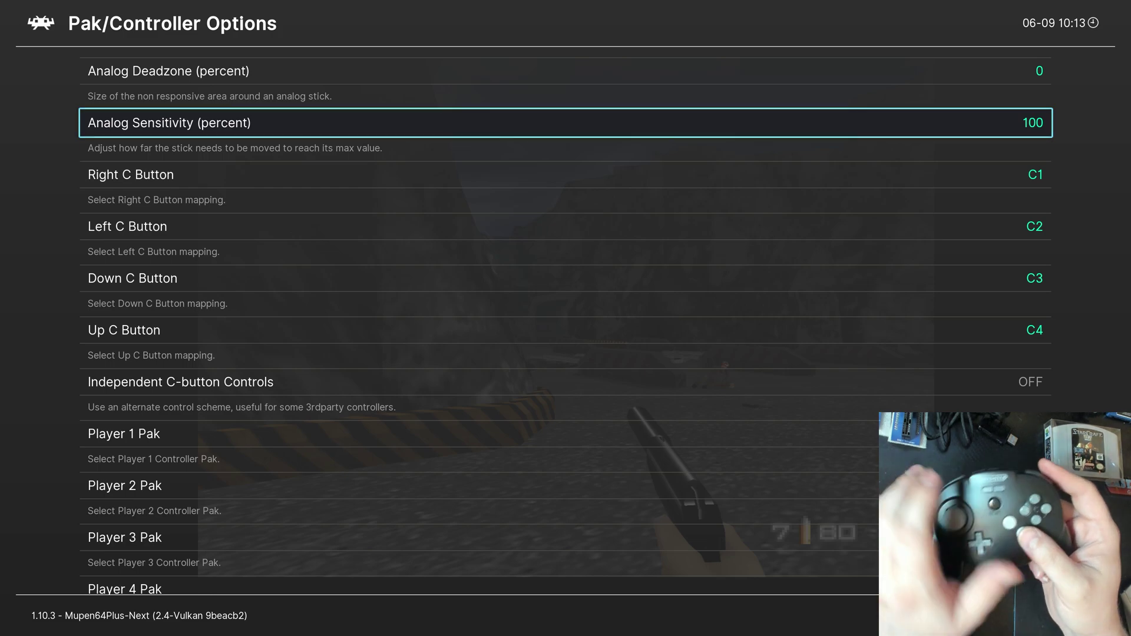
key(Return)
key(Down)
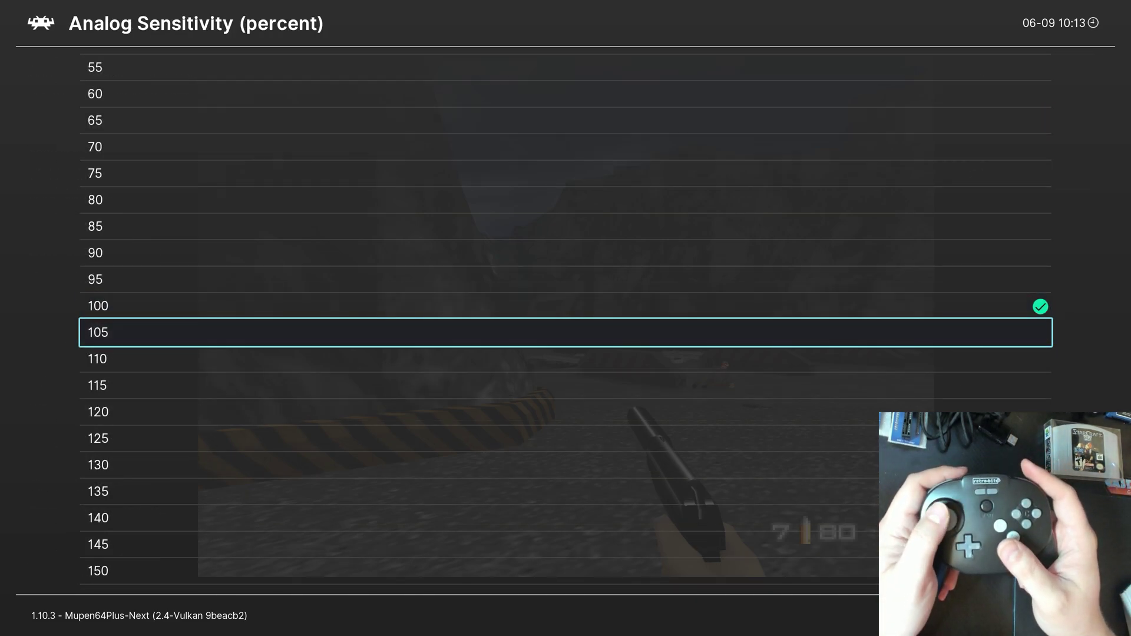
key(Down)
key(Down)
key(Down)
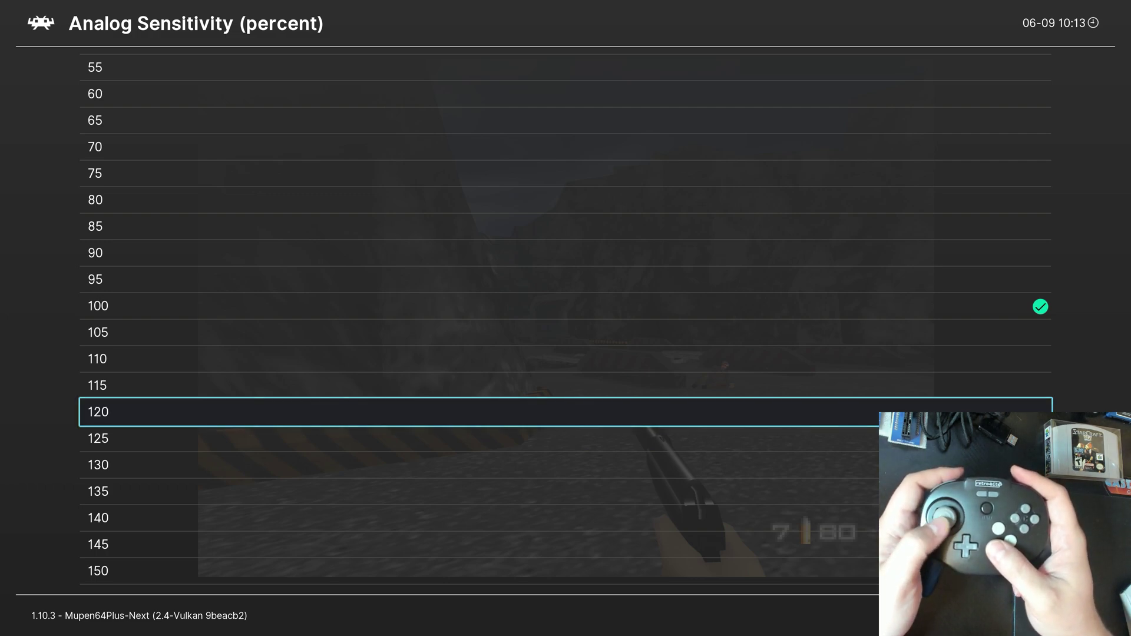
key(Up)
key(Up)
key(Up)
key(Up)
key(Up)
key(Up)
key(Up)
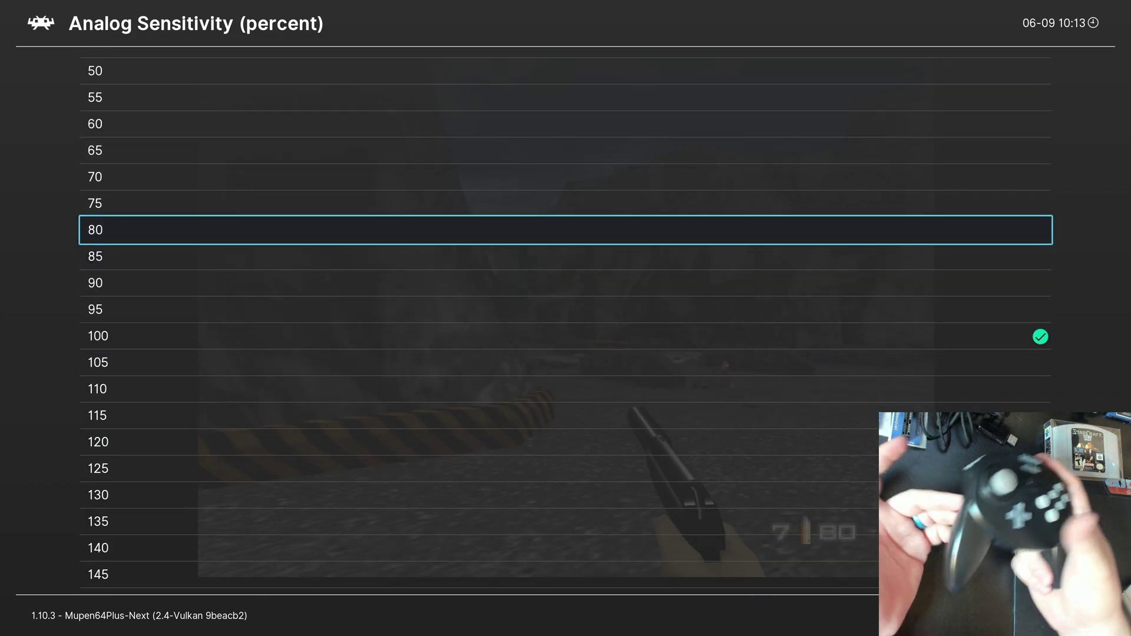
key(Down)
key(Down)
key(Down)
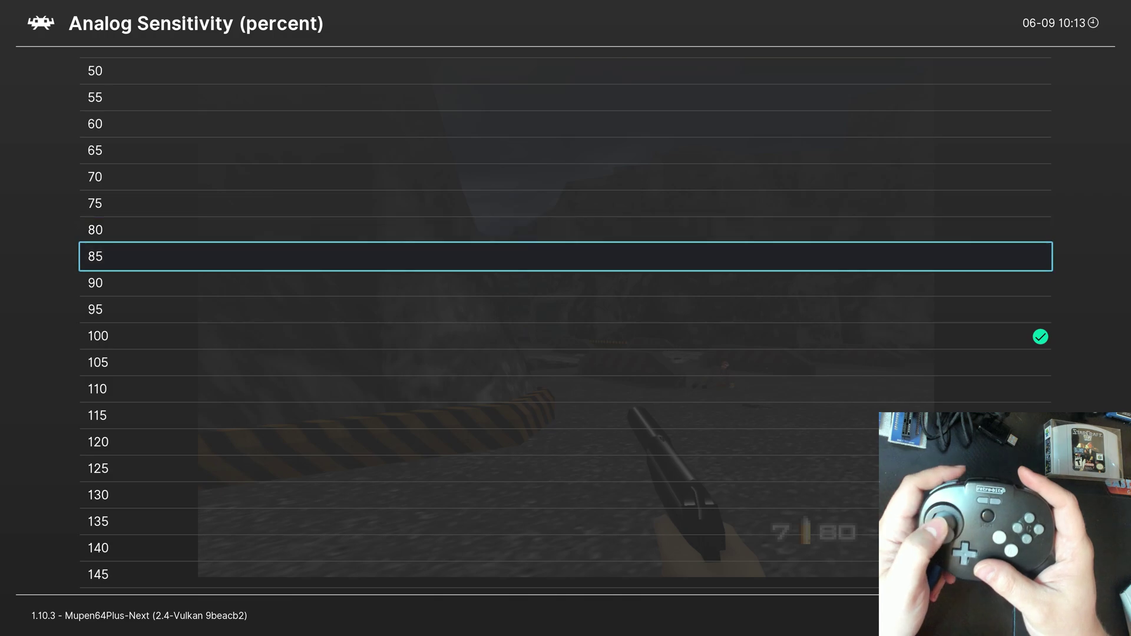
key(Down)
key(Return)
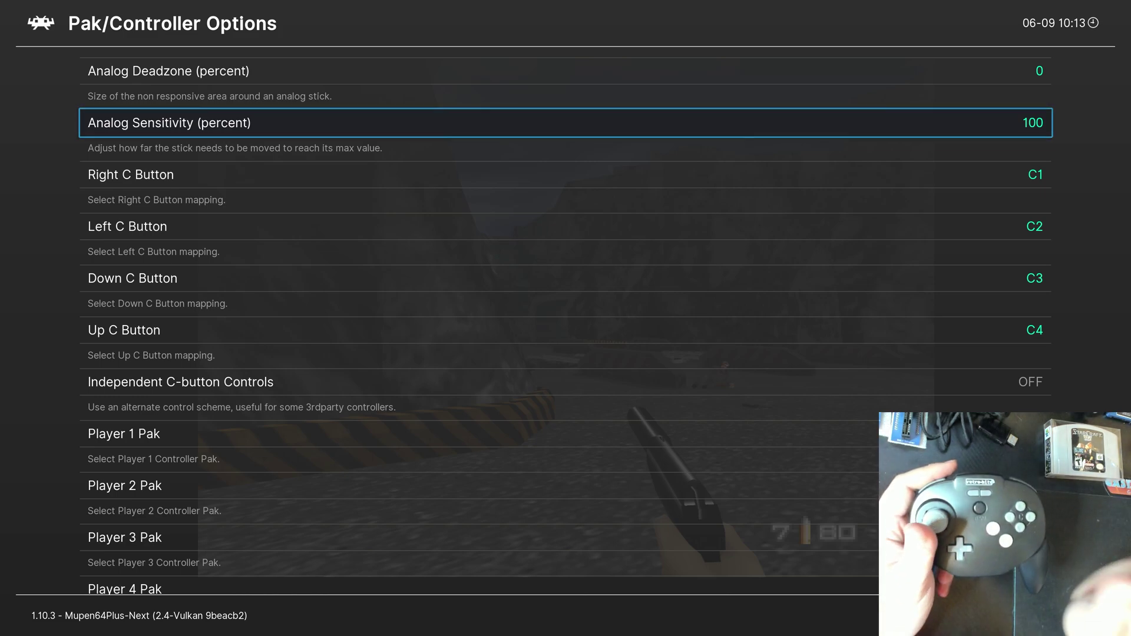
- Go to the Player 1 Pak setting in the controller options
key(Down)
key(Down)
key(Down)
key(Down)
key(Down)
key(Down)
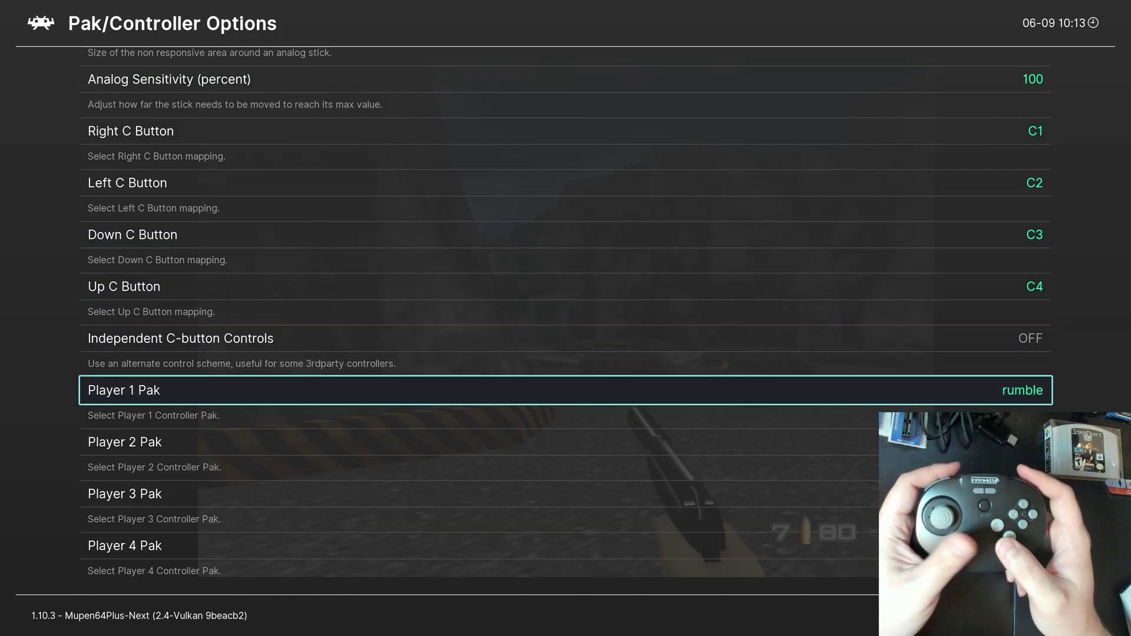